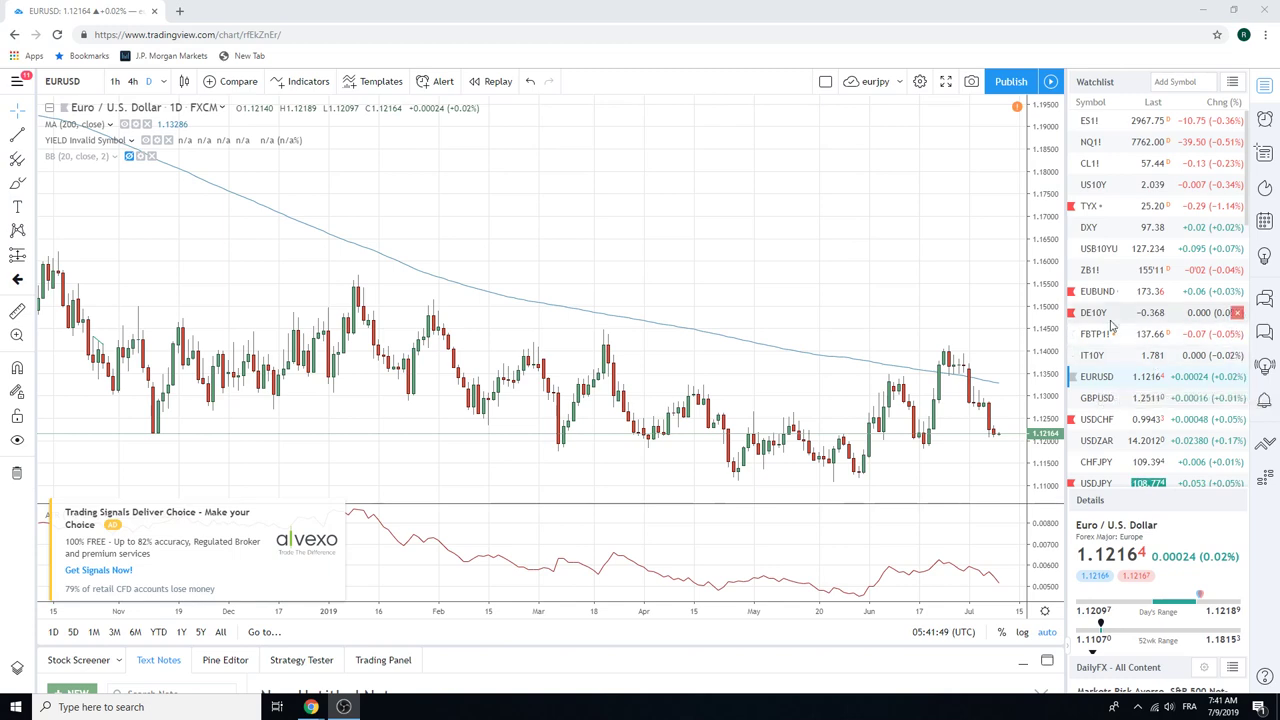
Show the AUDUSD chart from the watchlist on the 1-hour interval.
{"action": "scroll", "coordinate": [1138, 318], "scroll_direction": "down", "scroll_amount": 1}
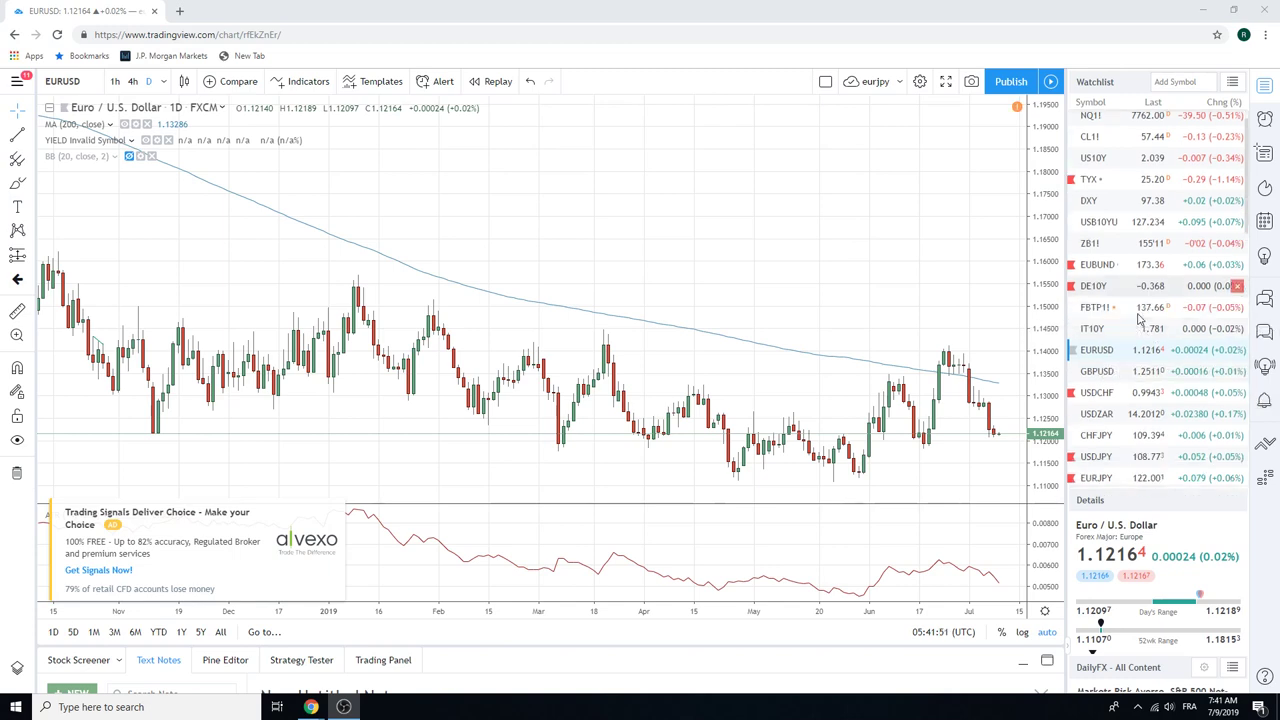
{"action": "scroll", "coordinate": [1138, 318], "scroll_direction": "down", "scroll_amount": 4}
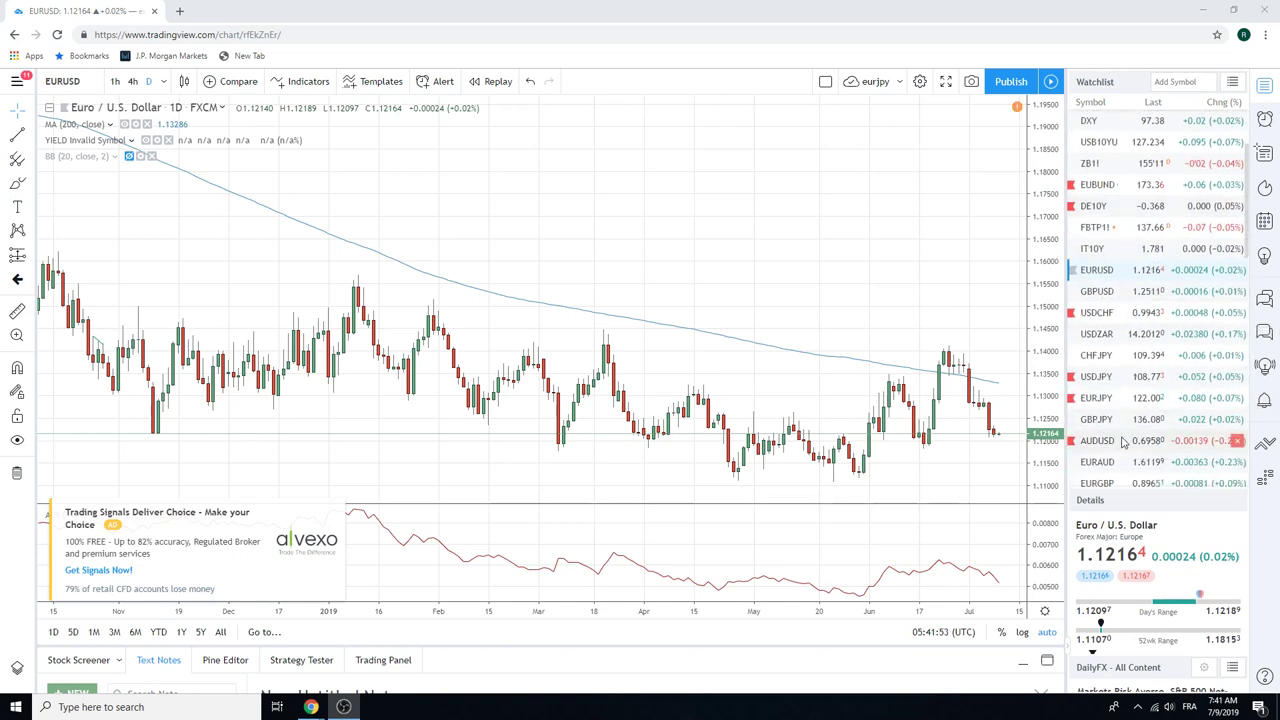
{"action": "left_click", "coordinate": [1125, 442]}
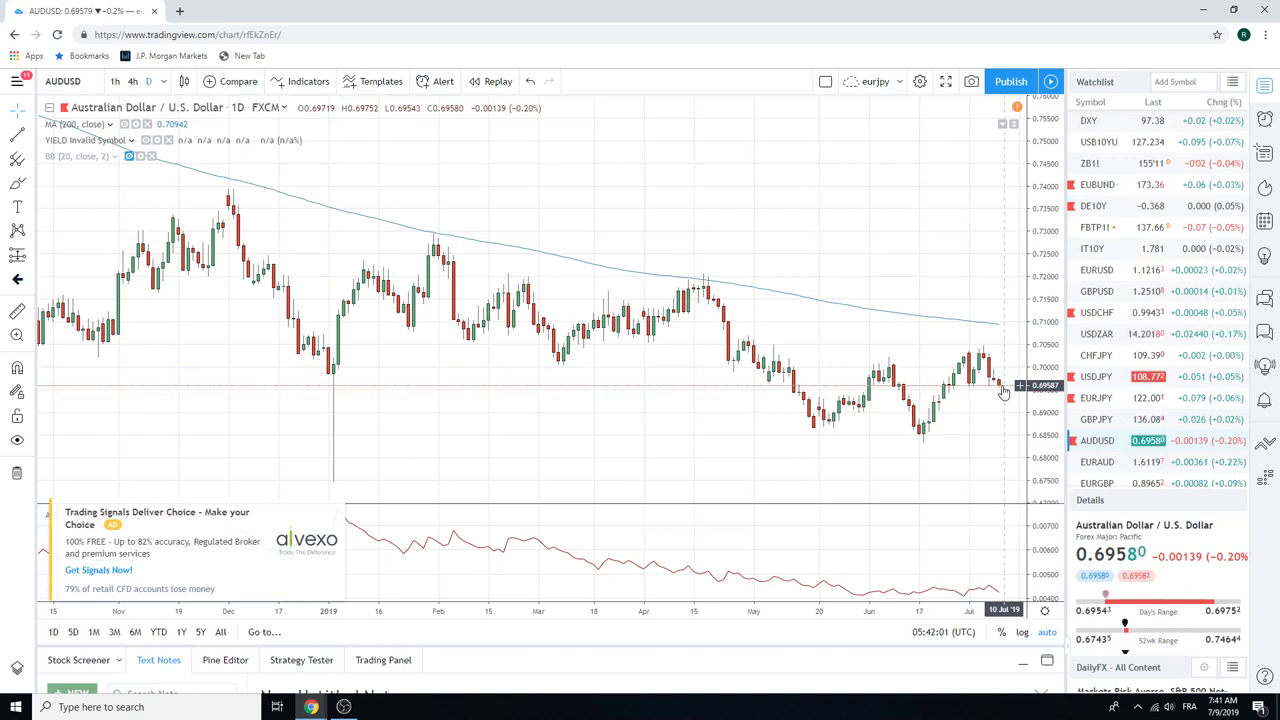
{"action": "left_click", "coordinate": [131, 84]}
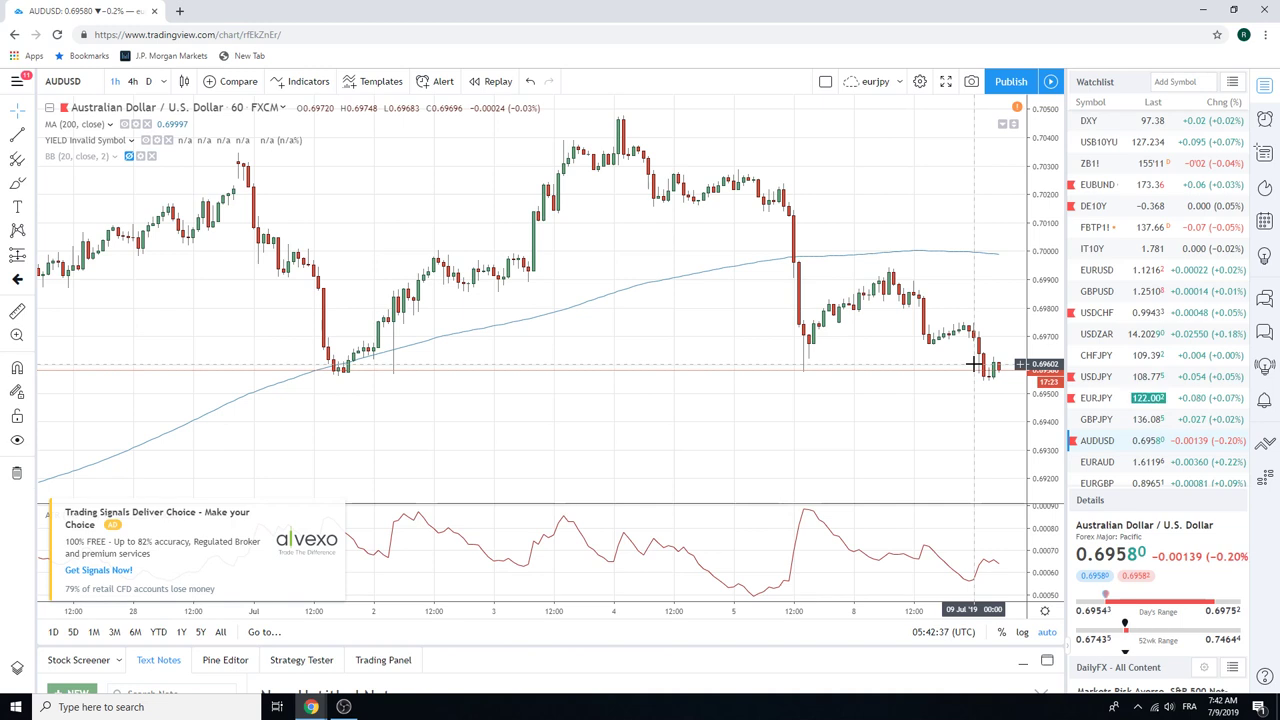
{"action": "scroll", "coordinate": [1121, 373], "scroll_direction": "down", "scroll_amount": 2}
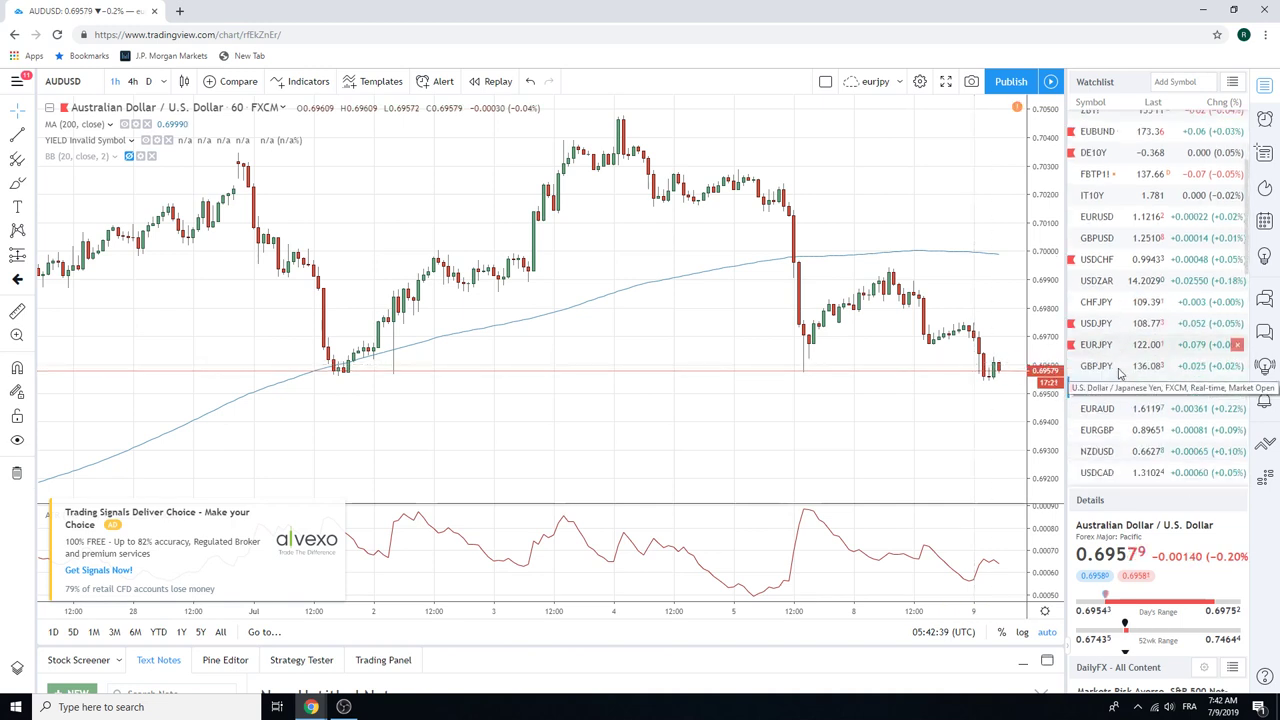
{"action": "scroll", "coordinate": [1121, 373], "scroll_direction": "down", "scroll_amount": 3}
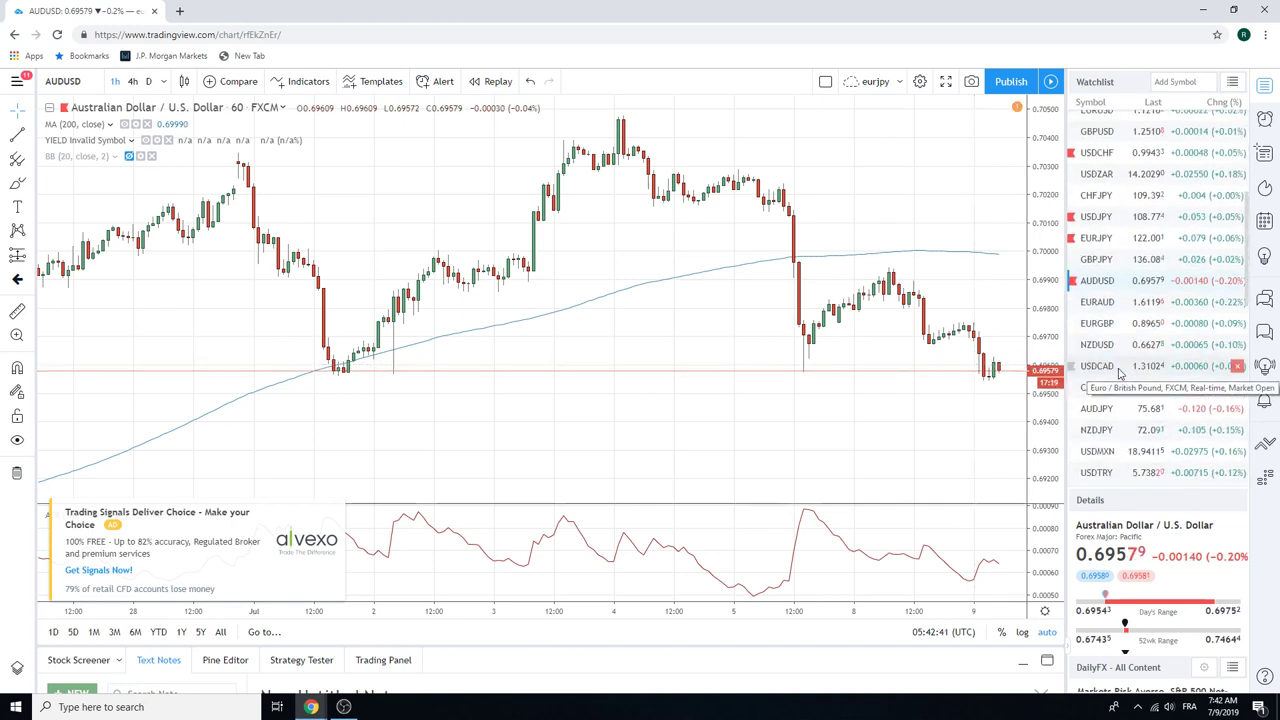
{"action": "scroll", "coordinate": [1121, 373], "scroll_direction": "down", "scroll_amount": 4}
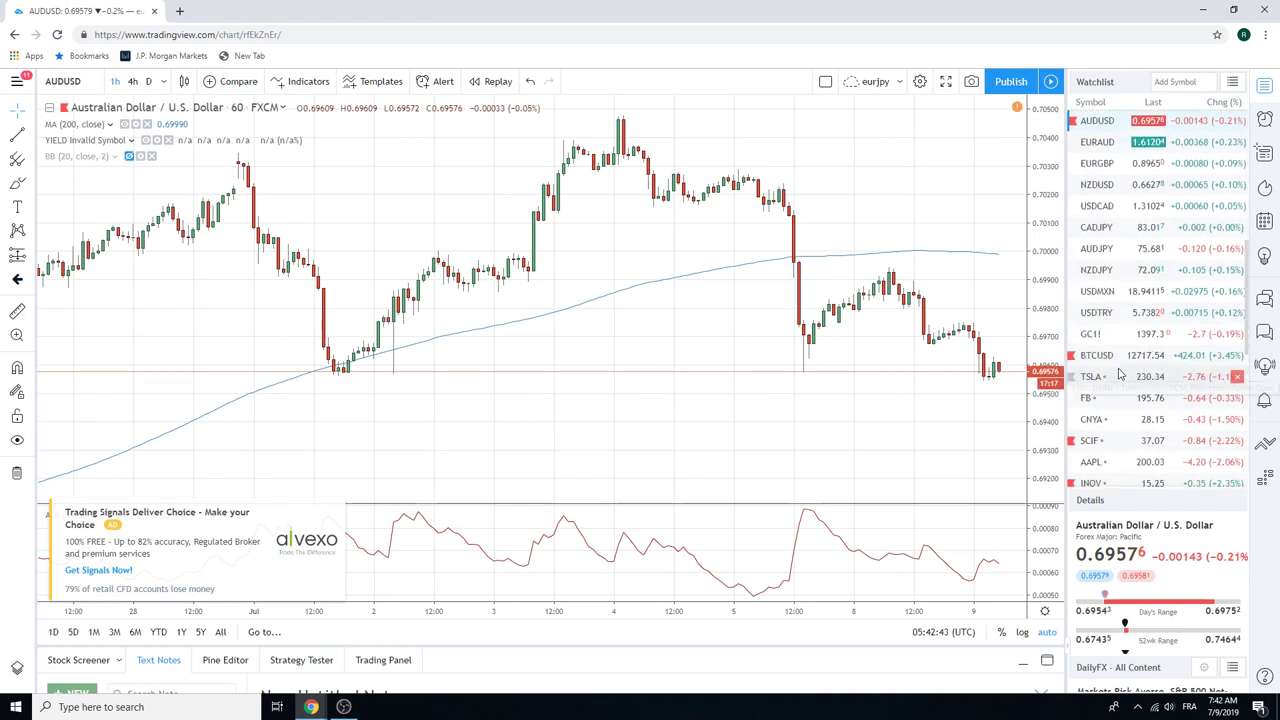
{"action": "scroll", "coordinate": [1121, 373], "scroll_direction": "up", "scroll_amount": 3}
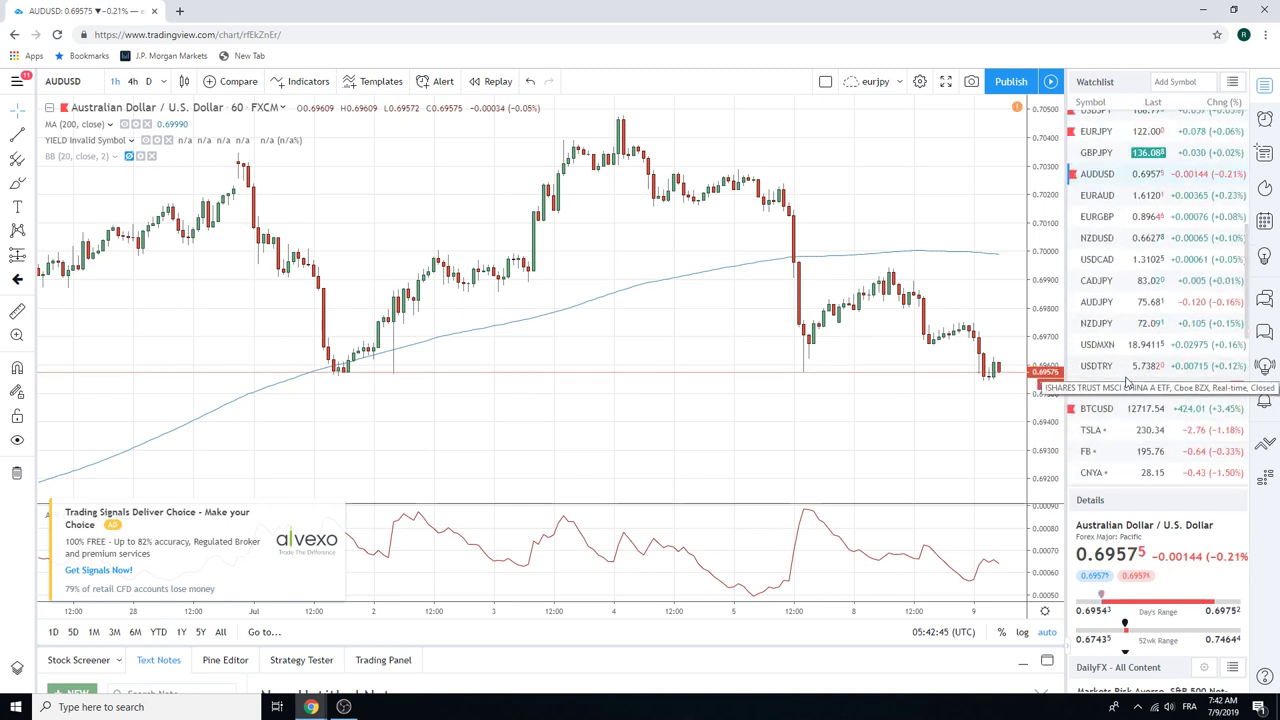
{"action": "scroll", "coordinate": [1145, 297], "scroll_direction": "up", "scroll_amount": 3}
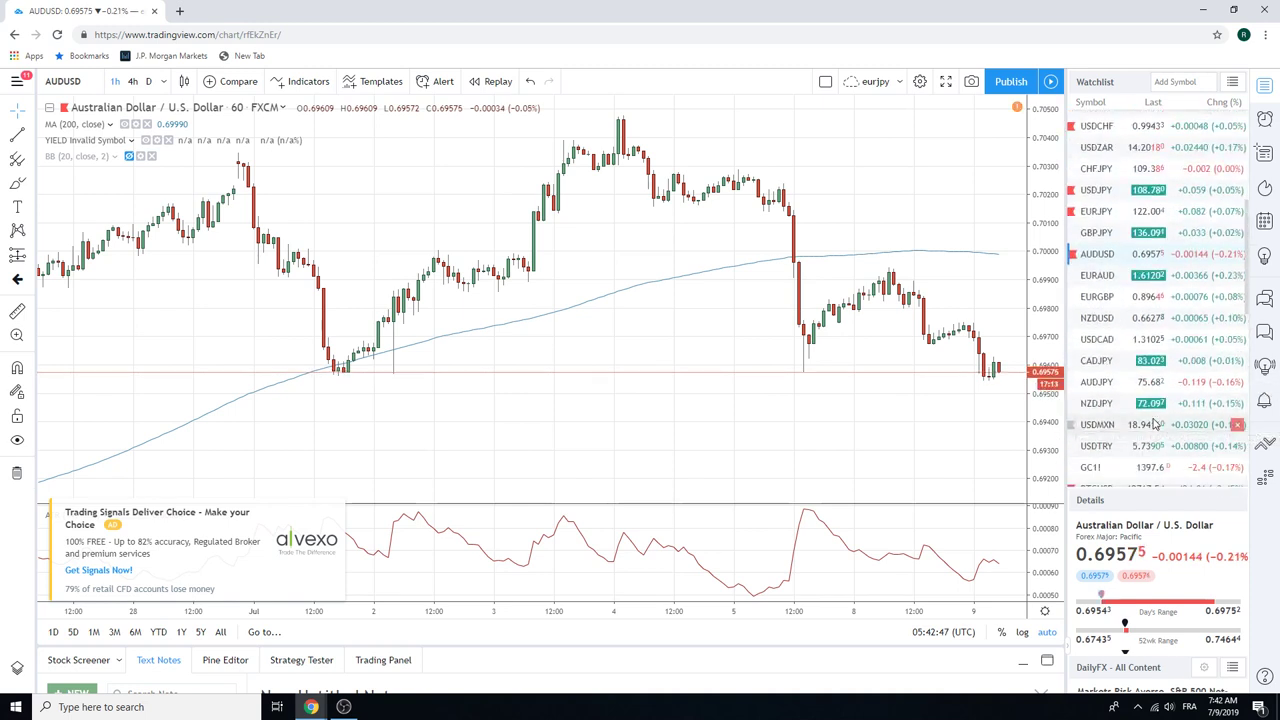
Show the USDZAR chart from the watchlist on the daily (D) interval.
{"action": "left_click", "coordinate": [1140, 148]}
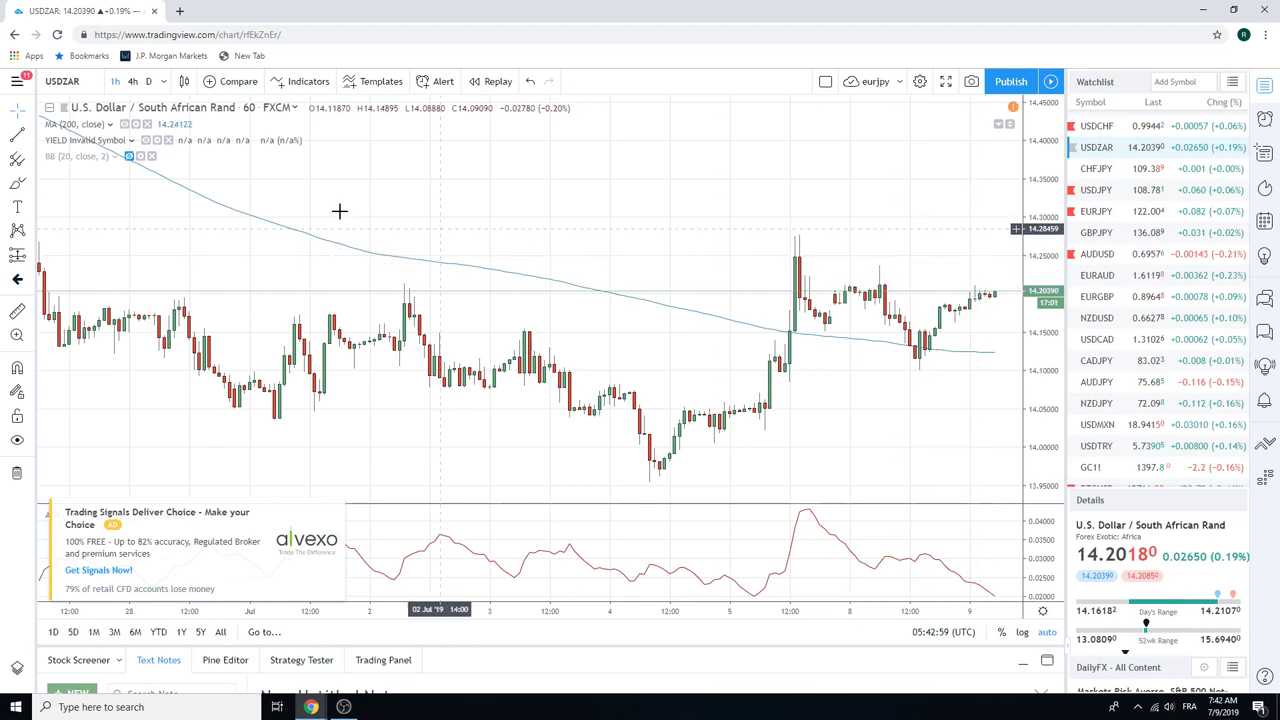
{"action": "left_click", "coordinate": [148, 81]}
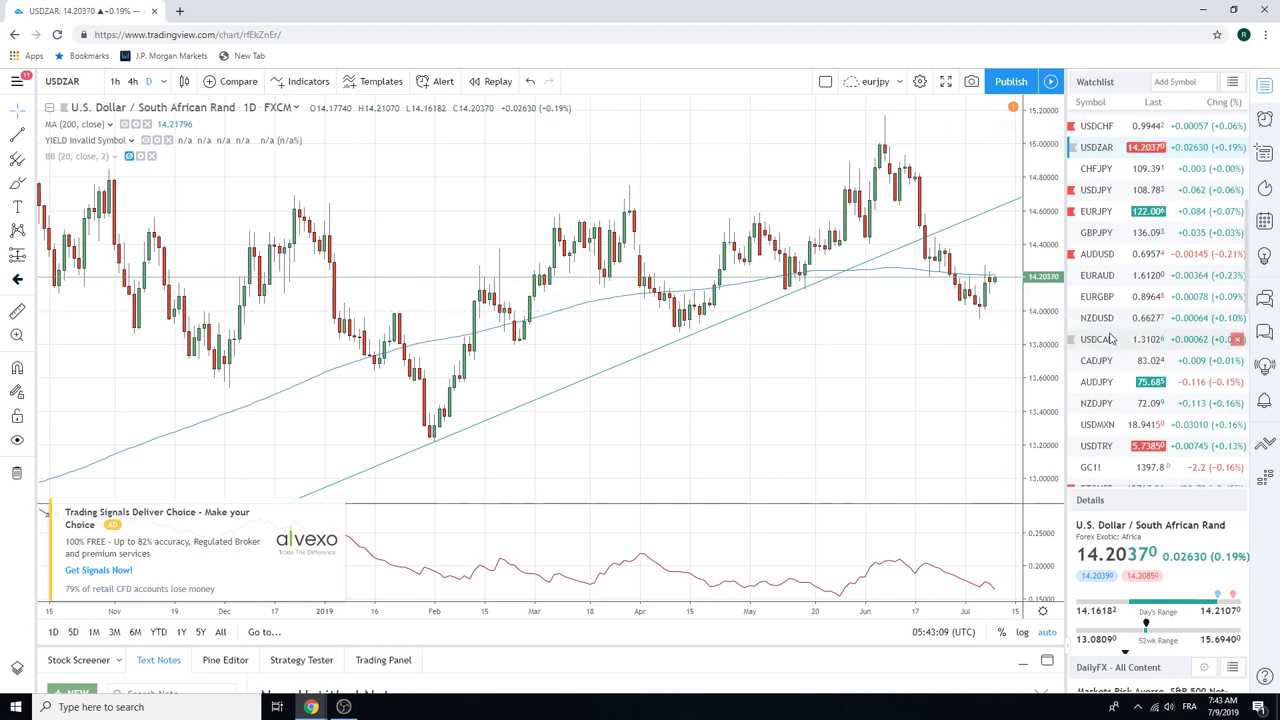
{"action": "scroll", "coordinate": [1128, 327], "scroll_direction": "up", "scroll_amount": 4}
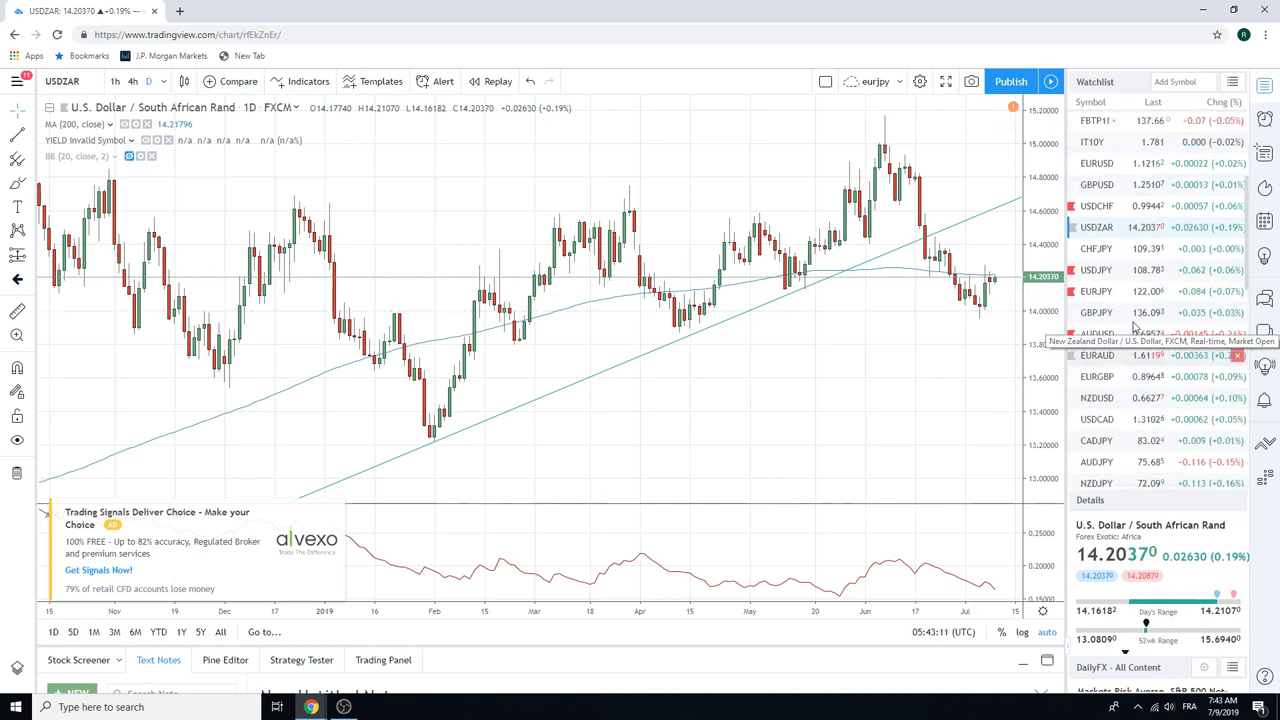
{"action": "scroll", "coordinate": [1134, 327], "scroll_direction": "up", "scroll_amount": 3}
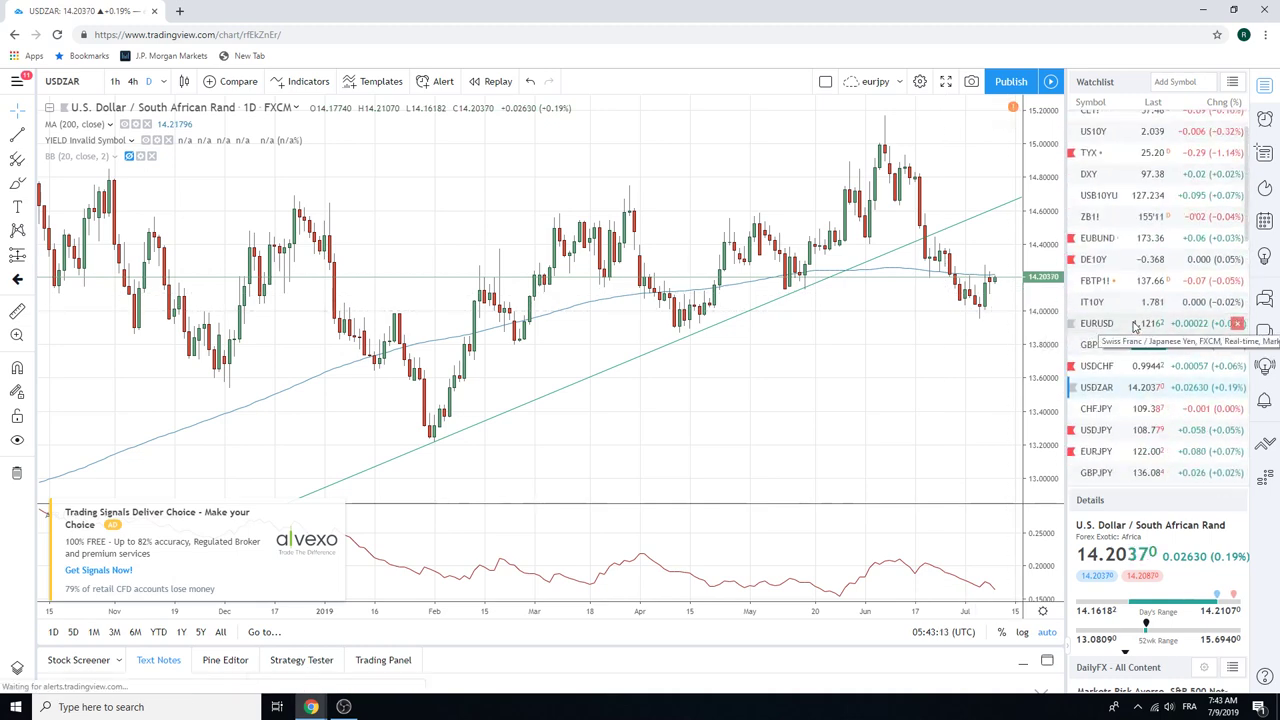
{"action": "scroll", "coordinate": [1134, 327], "scroll_direction": "up", "scroll_amount": 1}
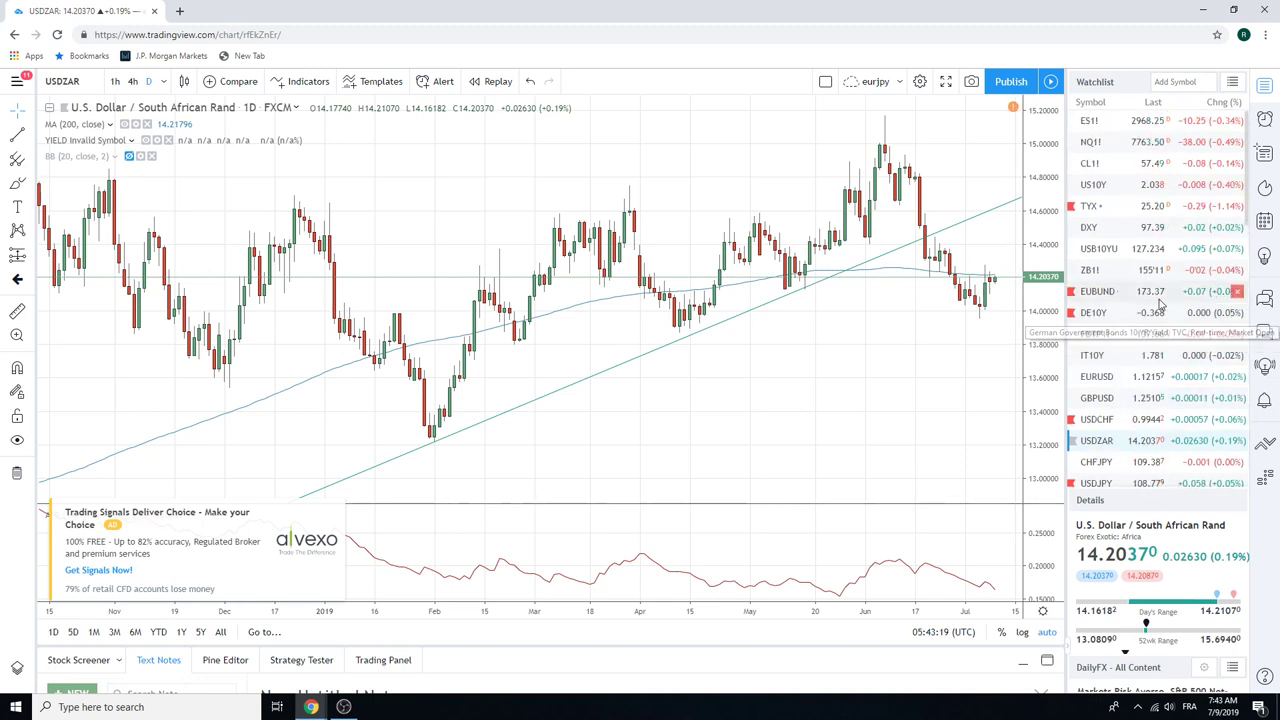
{"action": "scroll", "coordinate": [1158, 303], "scroll_direction": "down", "scroll_amount": 2}
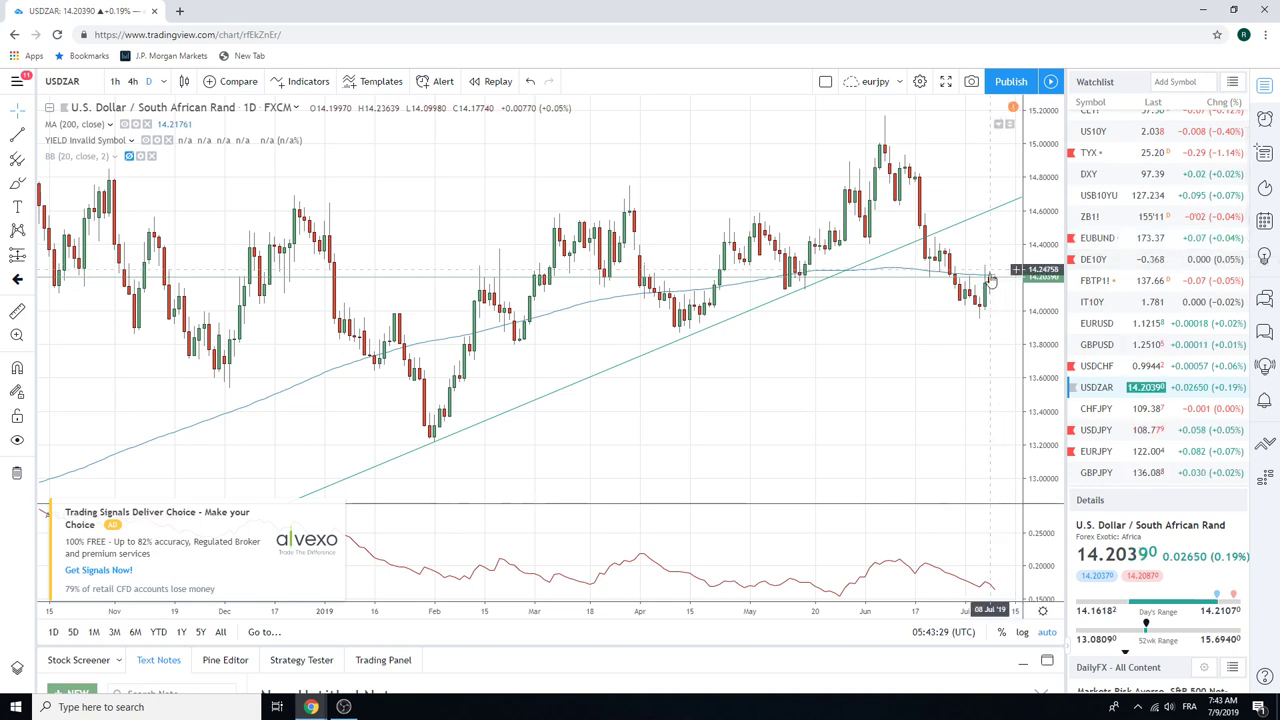
{"action": "scroll", "coordinate": [1143, 297], "scroll_direction": "down", "scroll_amount": 3}
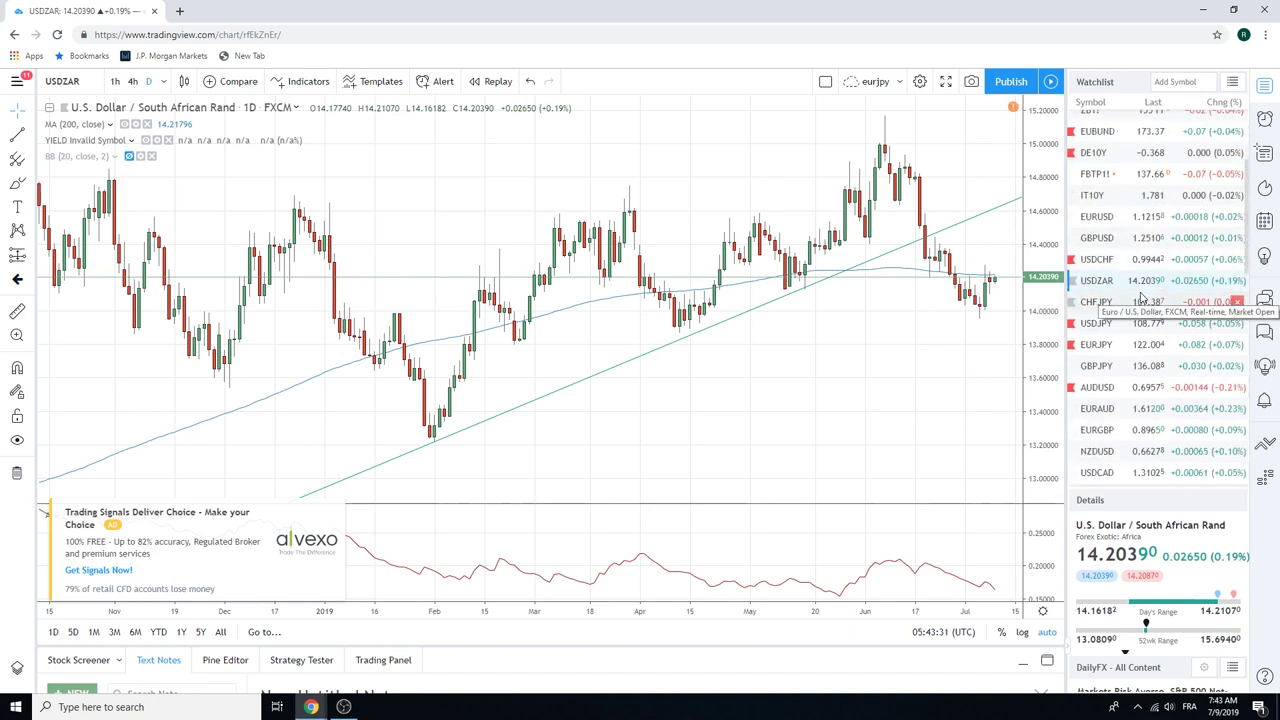
{"action": "scroll", "coordinate": [1143, 297], "scroll_direction": "down", "scroll_amount": 1}
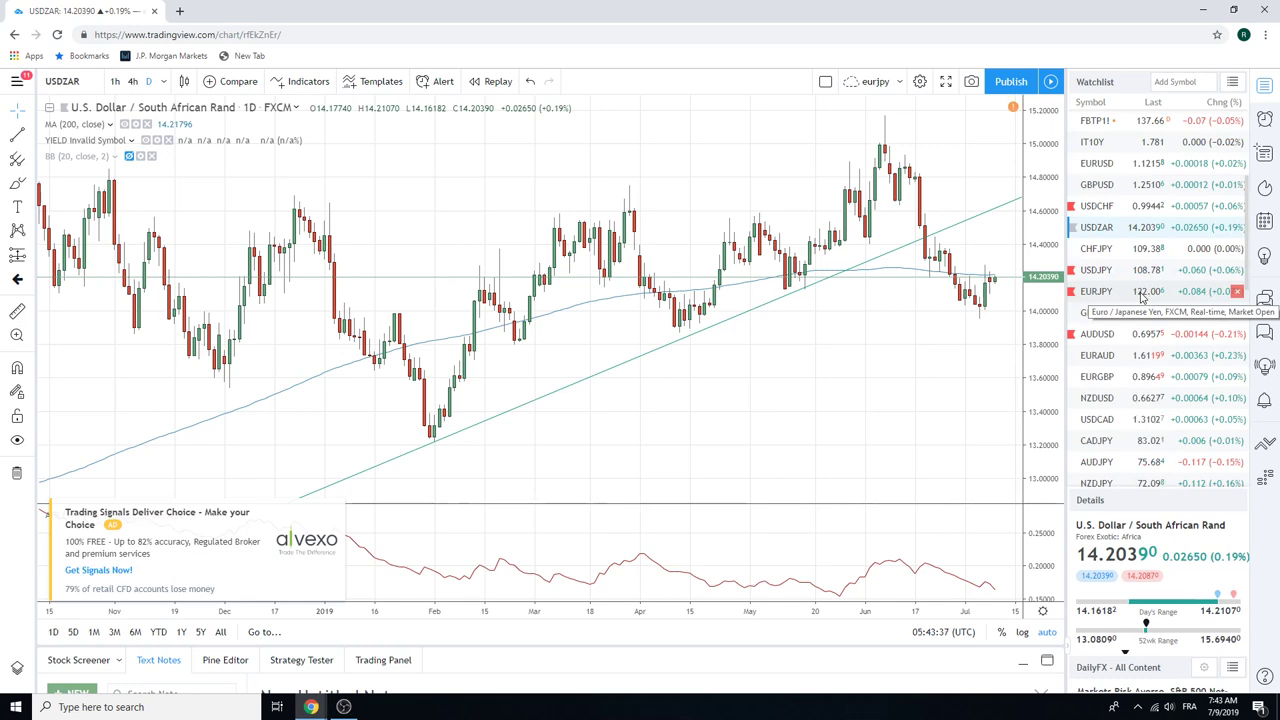
Step past EURUSD and GBPUSD to EURGBP, and set it to the 1-hour interval.
{"action": "left_click", "coordinate": [1082, 163]}
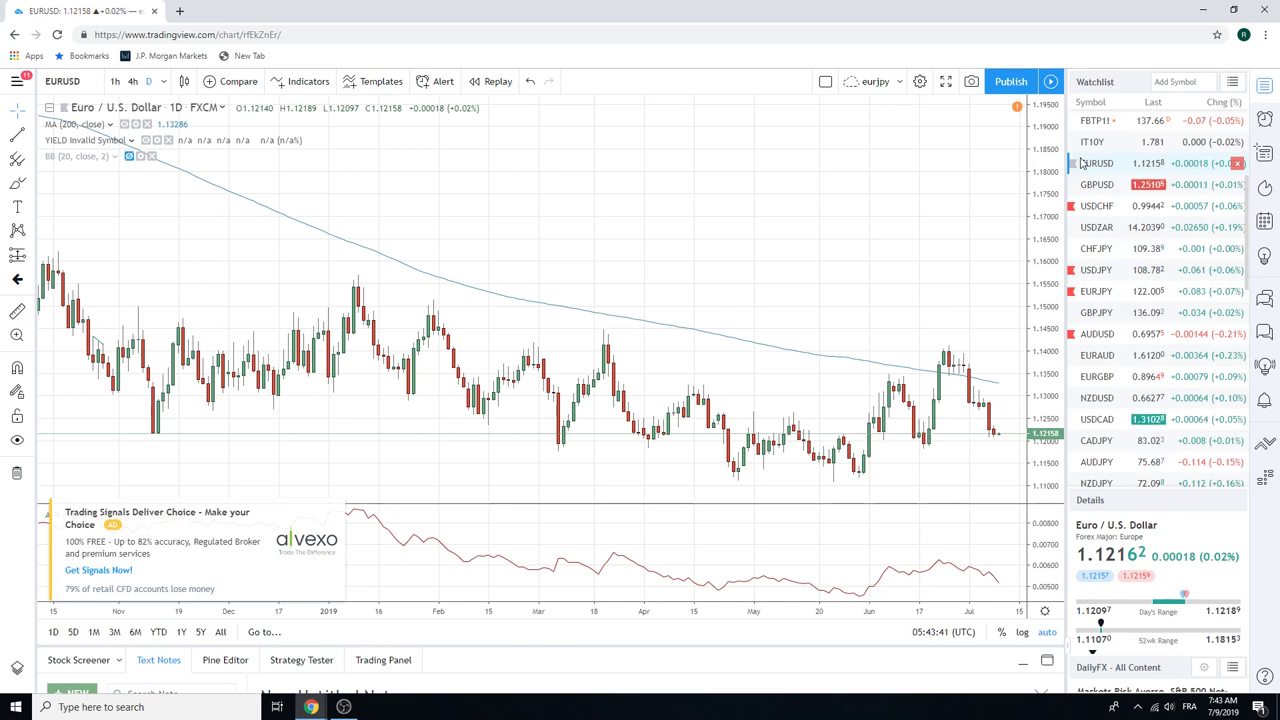
{"action": "left_click", "coordinate": [1106, 186]}
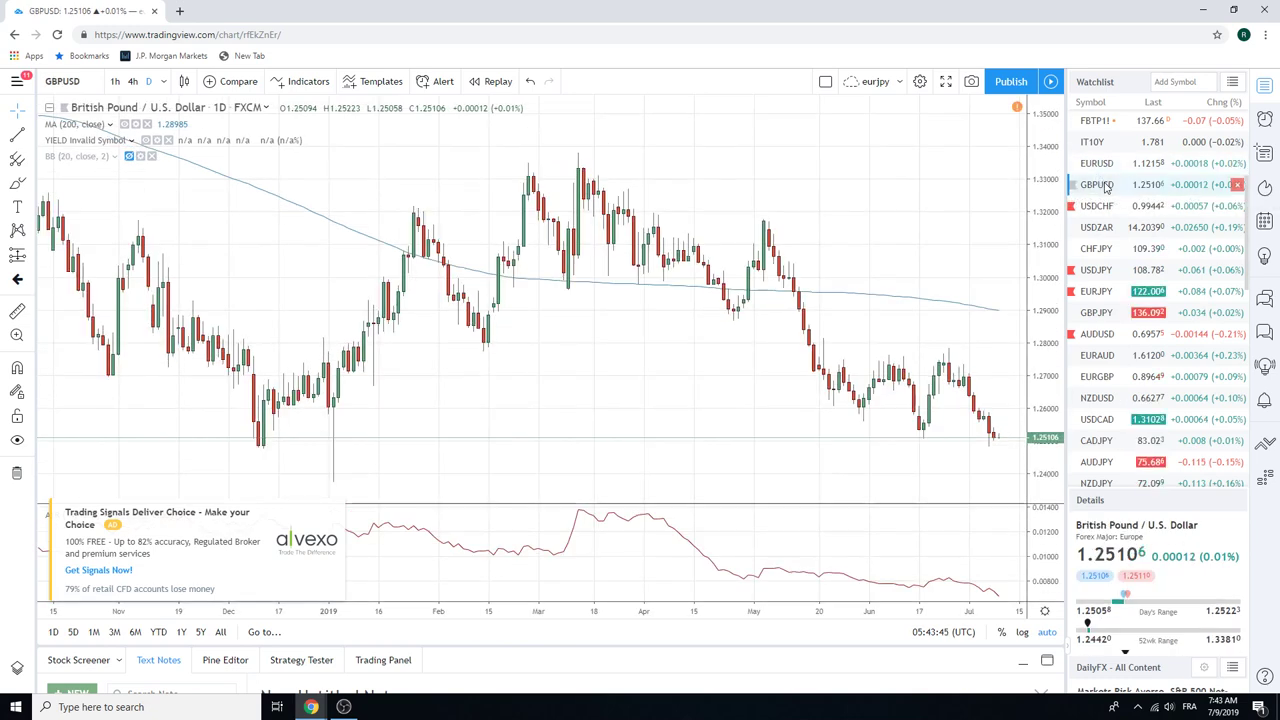
{"action": "left_click", "coordinate": [1123, 377]}
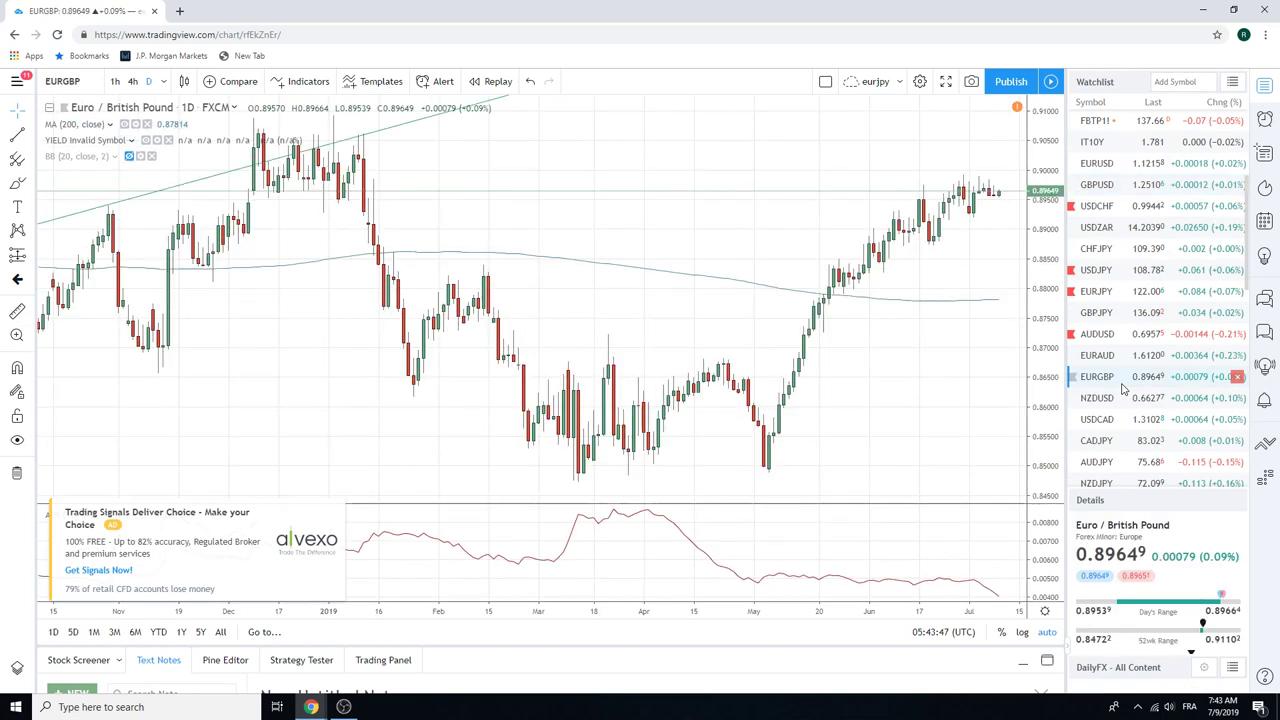
{"action": "scroll", "coordinate": [903, 320], "scroll_direction": "up", "scroll_amount": 3}
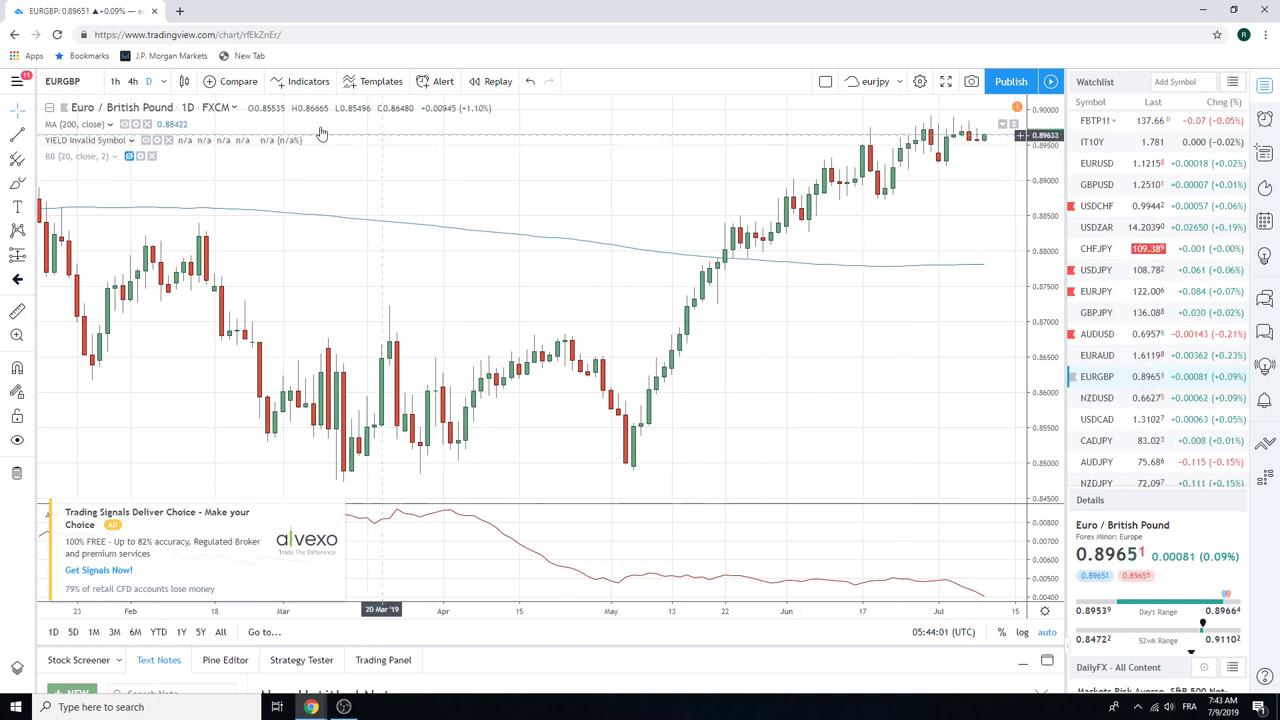
{"action": "left_click", "coordinate": [132, 82]}
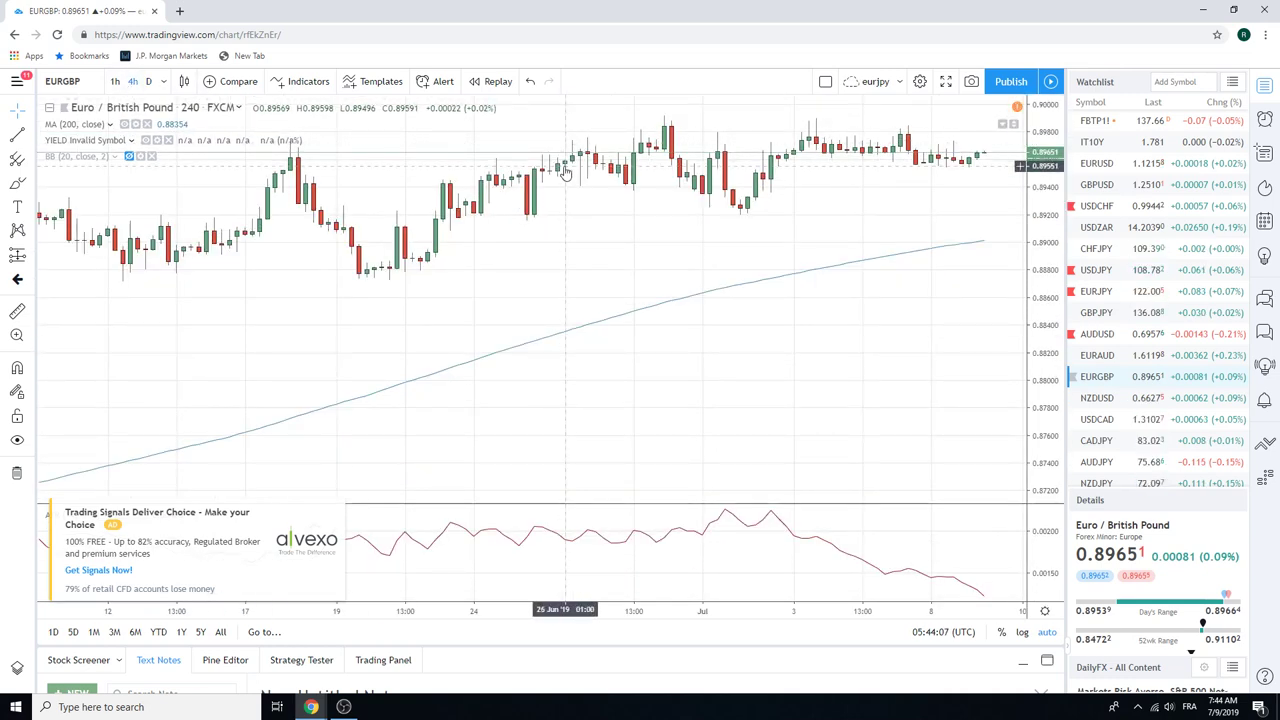
{"action": "left_click", "coordinate": [117, 83]}
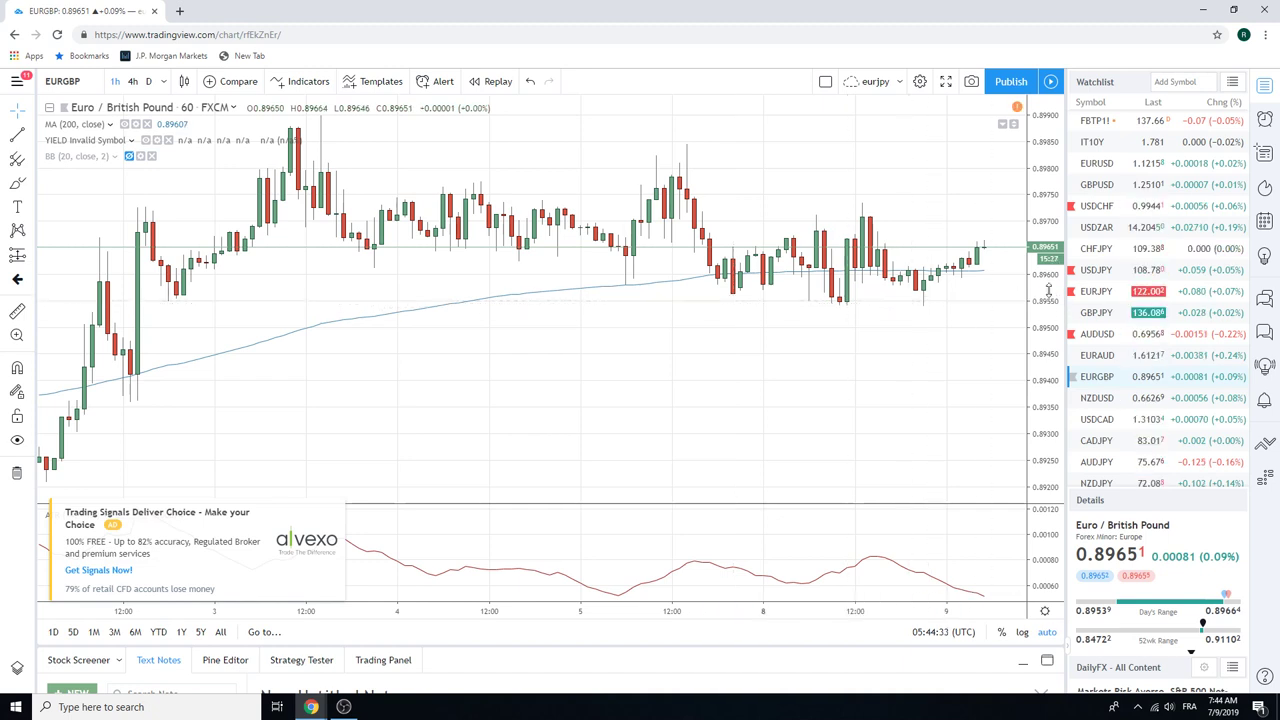
{"action": "scroll", "coordinate": [1152, 254], "scroll_direction": "down", "scroll_amount": 2}
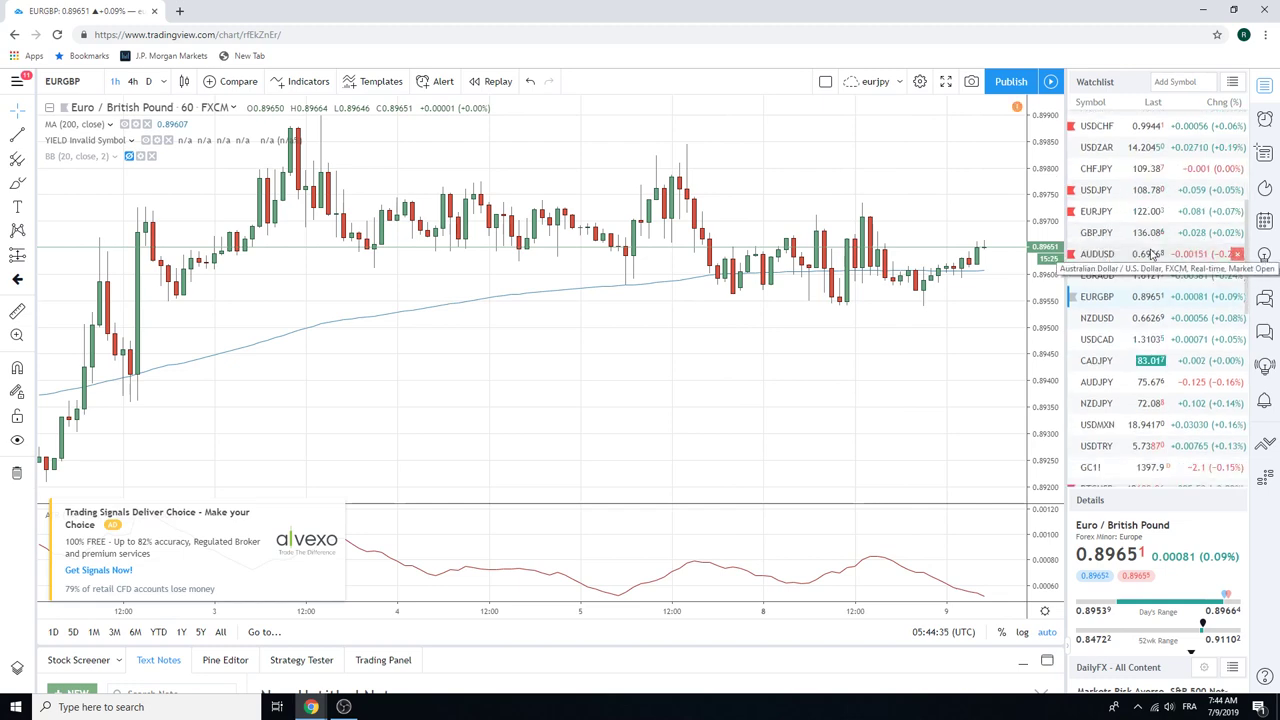
Open the GC1! gold futures chart and zoom out to span Jun 24 to Jul 9.
{"action": "left_click", "coordinate": [1124, 470]}
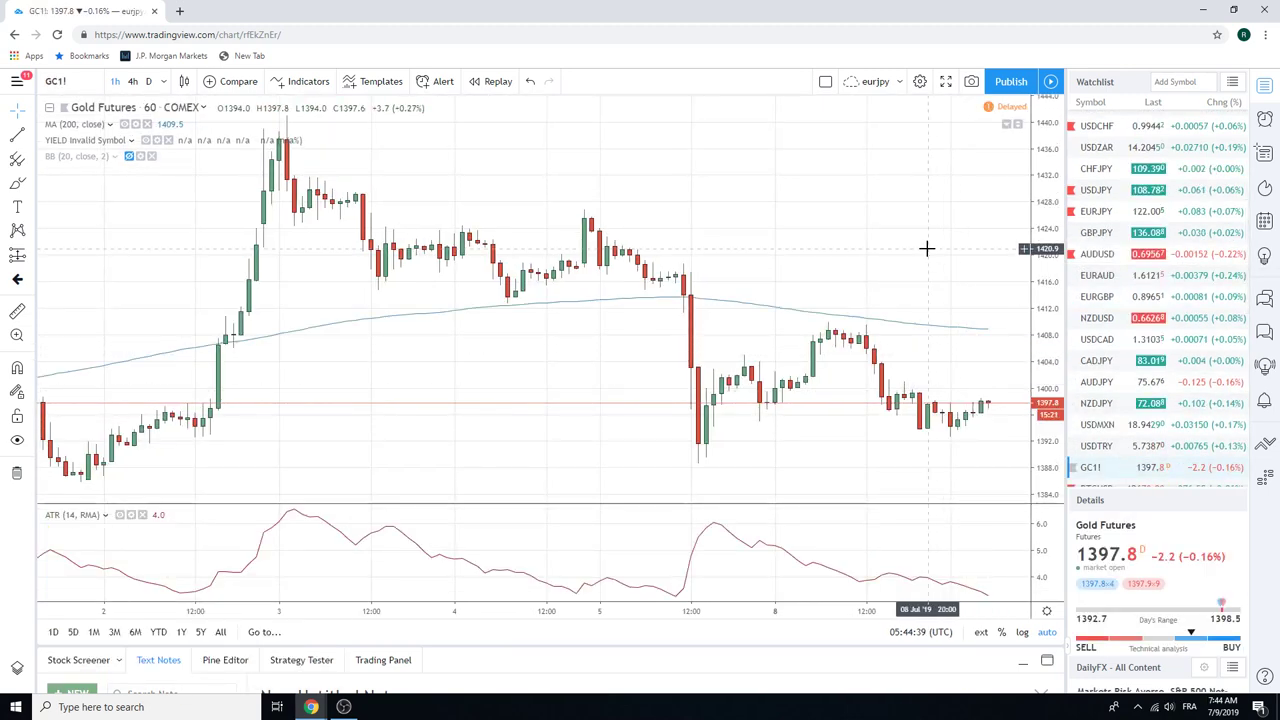
{"action": "scroll", "coordinate": [926, 248], "scroll_direction": "down", "scroll_amount": 3}
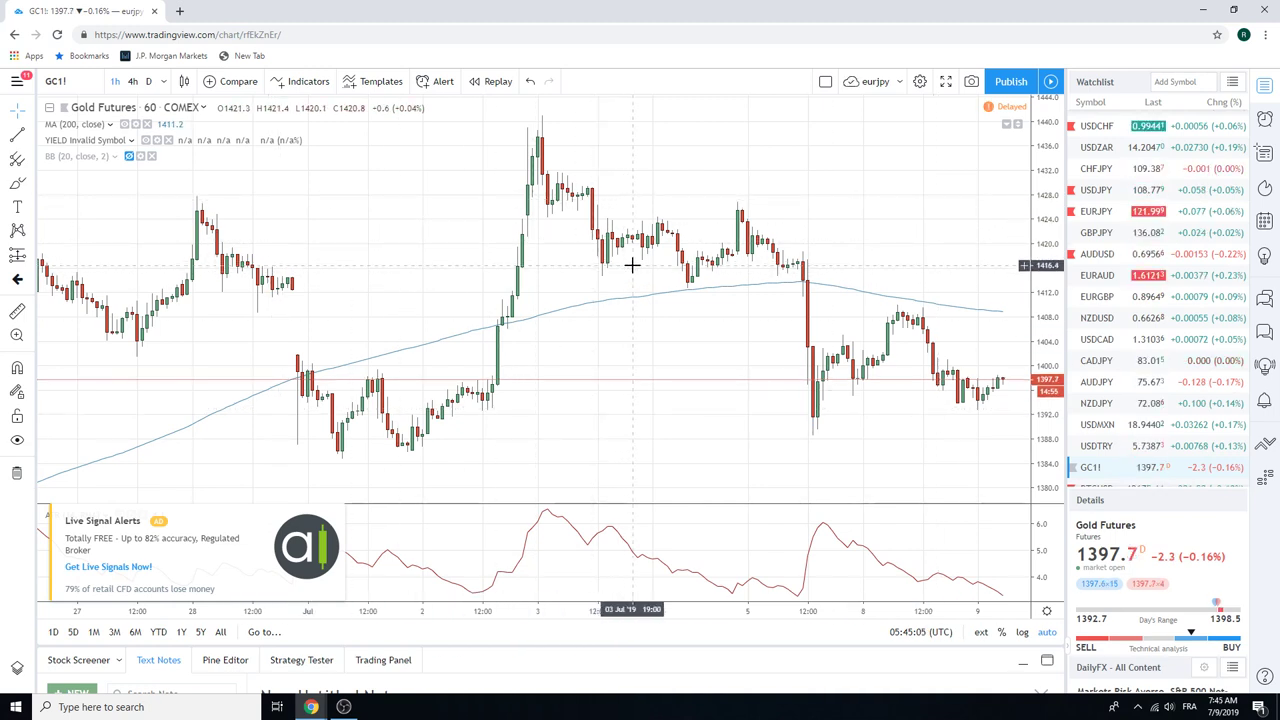
{"action": "scroll", "coordinate": [632, 265], "scroll_direction": "down", "scroll_amount": 1}
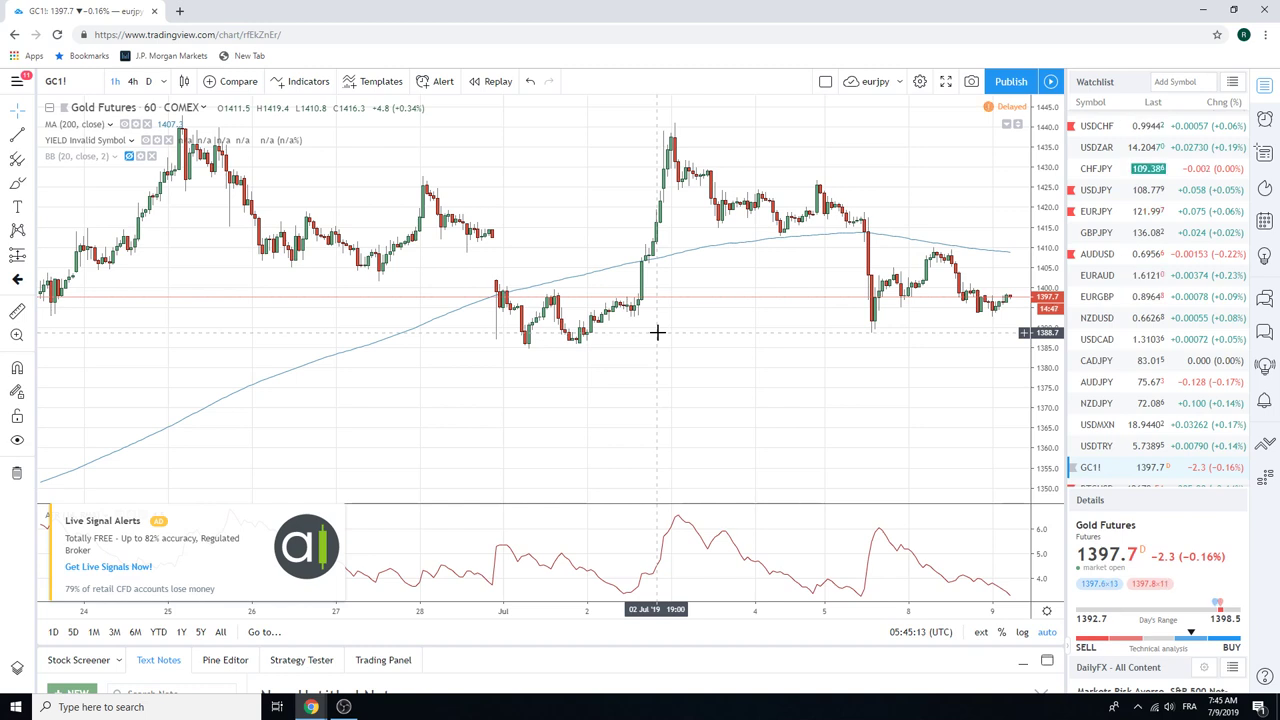
Draw an Extended line through the Jul 1 and Jul 5 gold lows, then open USDMXN.
{"action": "left_click", "coordinate": [31, 142]}
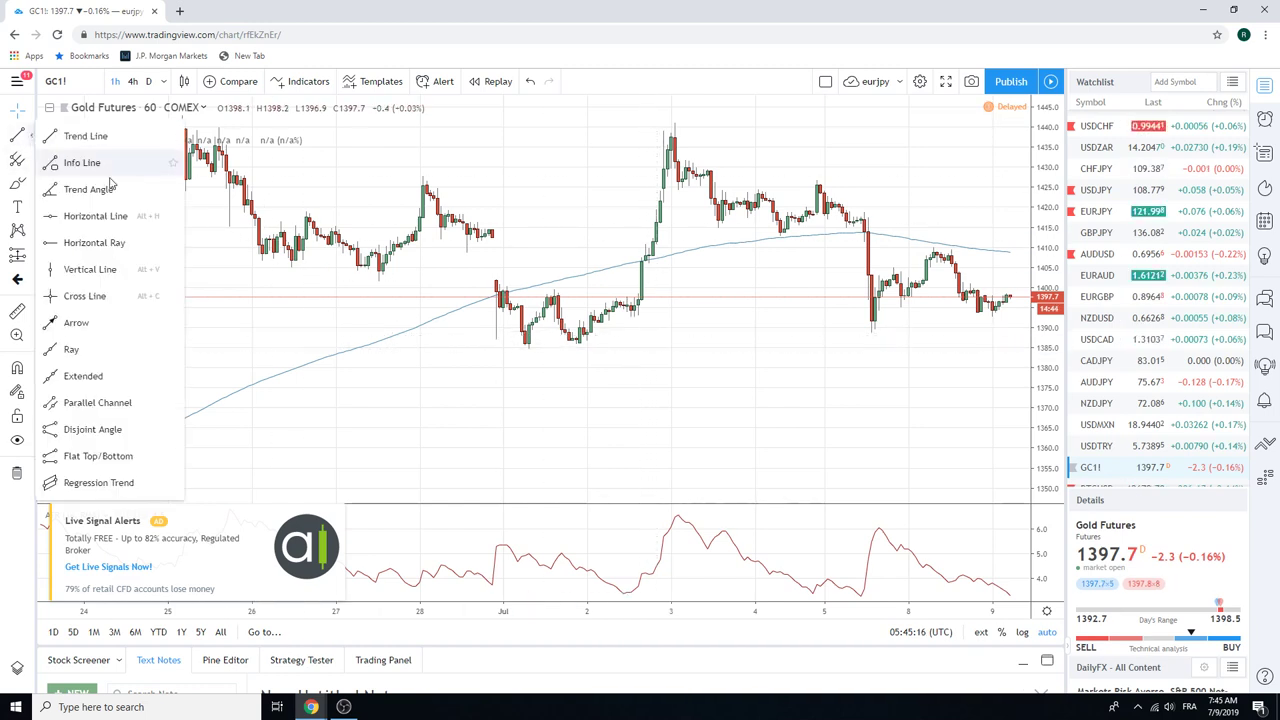
{"action": "left_click", "coordinate": [116, 383]}
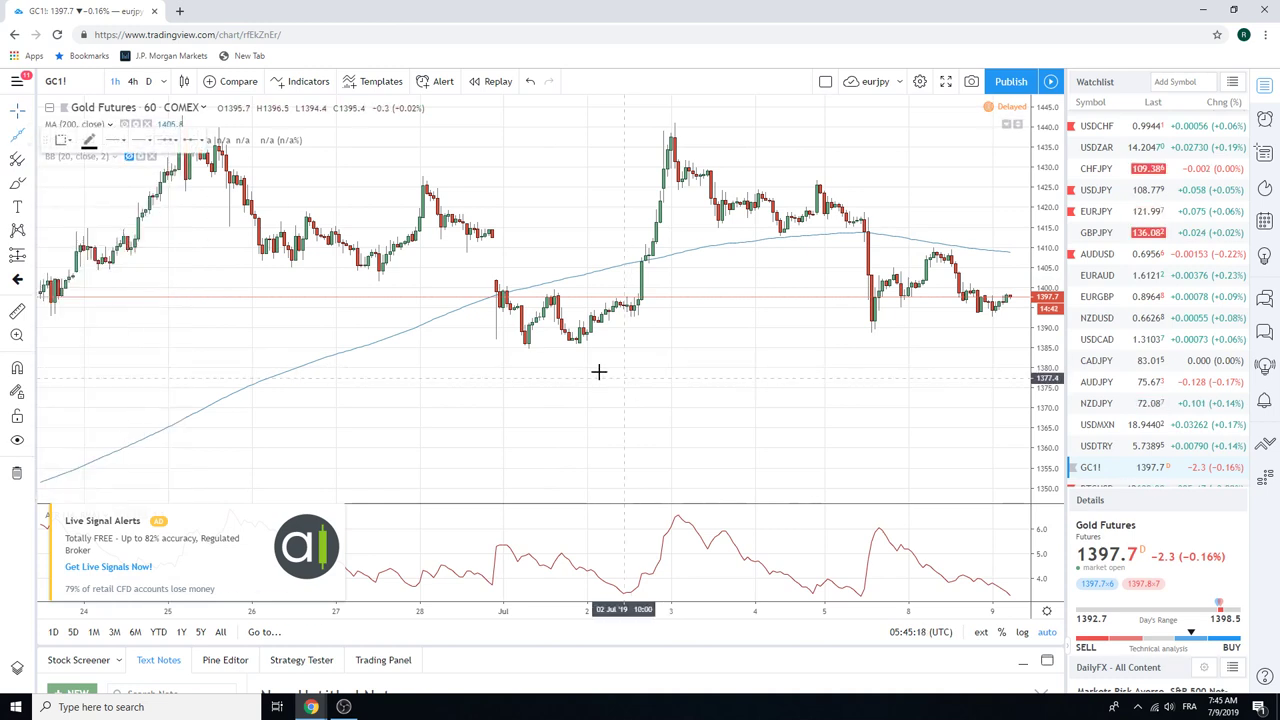
{"action": "left_click", "coordinate": [529, 351]}
{"action": "left_click", "coordinate": [828, 338]}
{"action": "left_click", "coordinate": [831, 335]}
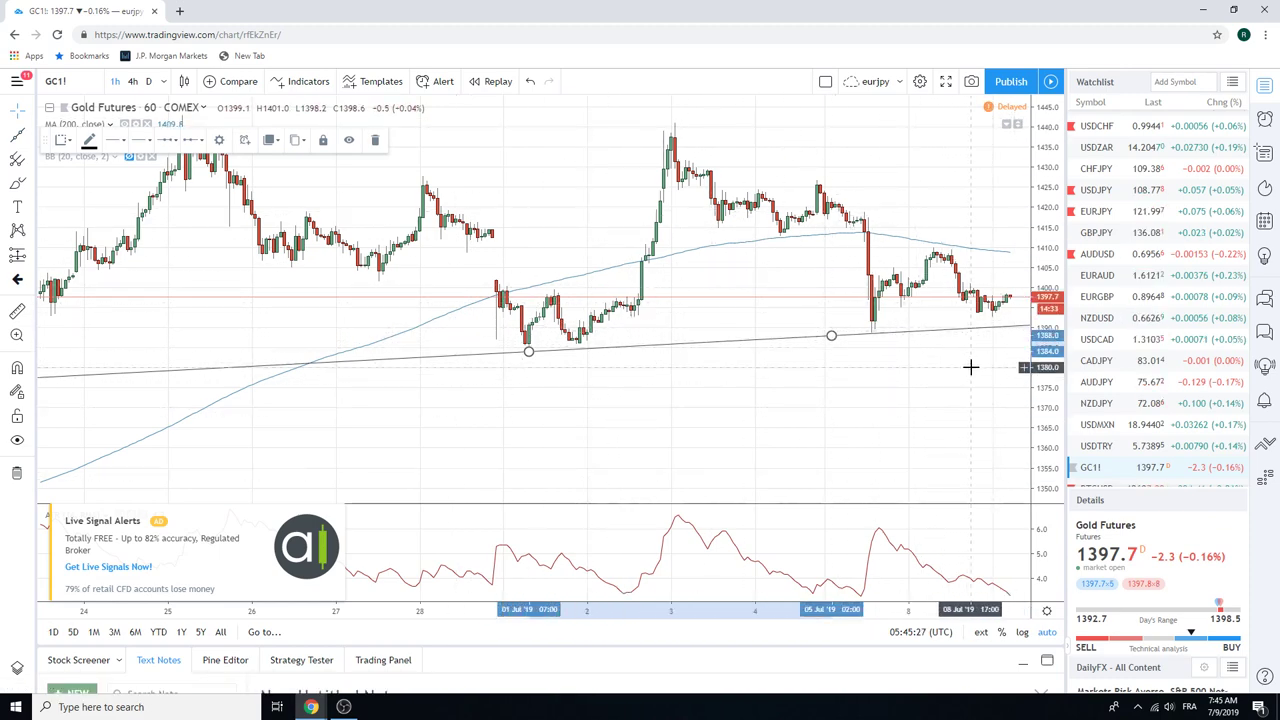
{"action": "left_click", "coordinate": [1140, 424]}
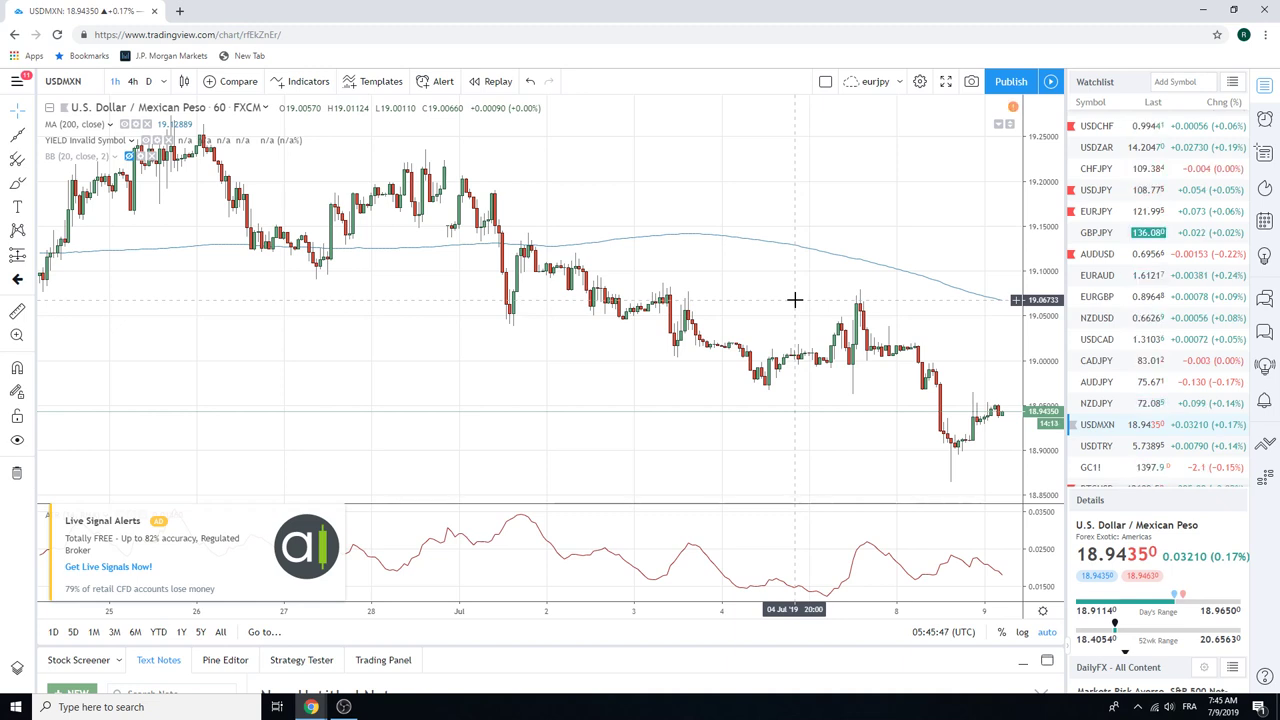
Zoom out the USDMXN chart to show prices since 17 Jun, then return the watchlist to the top.
{"action": "scroll", "coordinate": [800, 293], "scroll_direction": "down", "scroll_amount": 2}
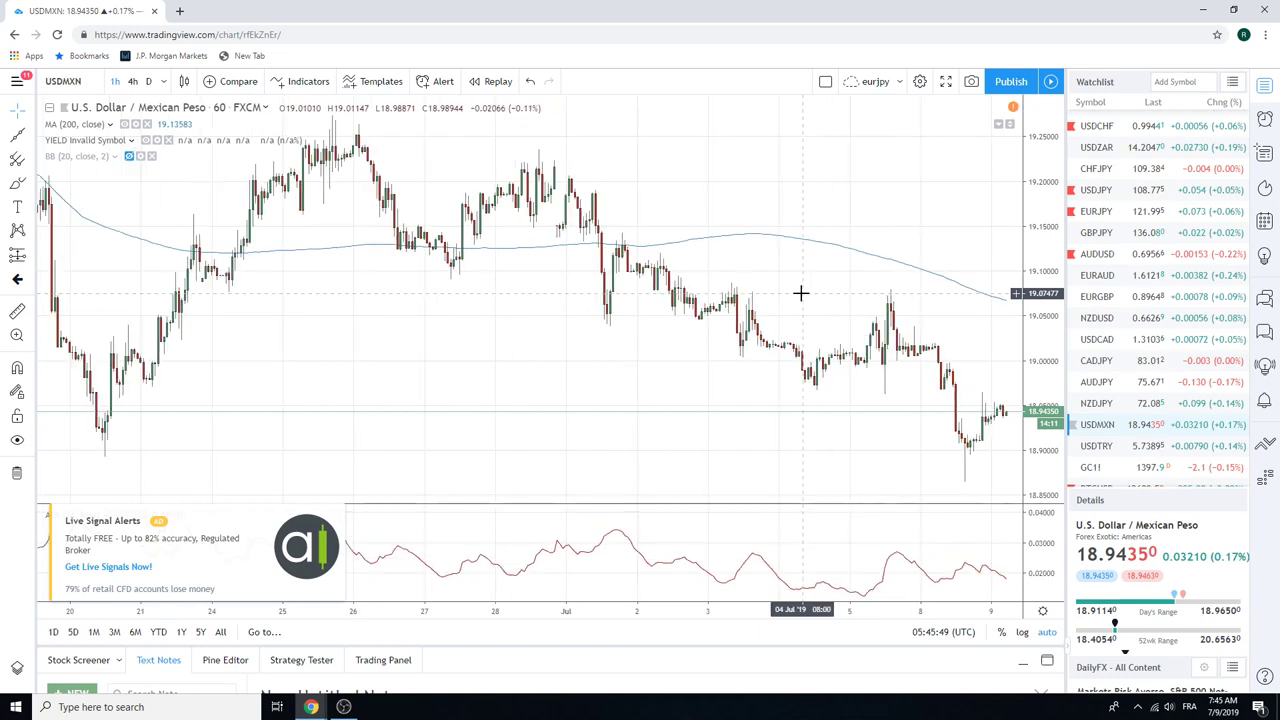
{"action": "scroll", "coordinate": [800, 293], "scroll_direction": "down", "scroll_amount": 2}
{"action": "scroll", "coordinate": [1127, 262], "scroll_direction": "down", "scroll_amount": 1}
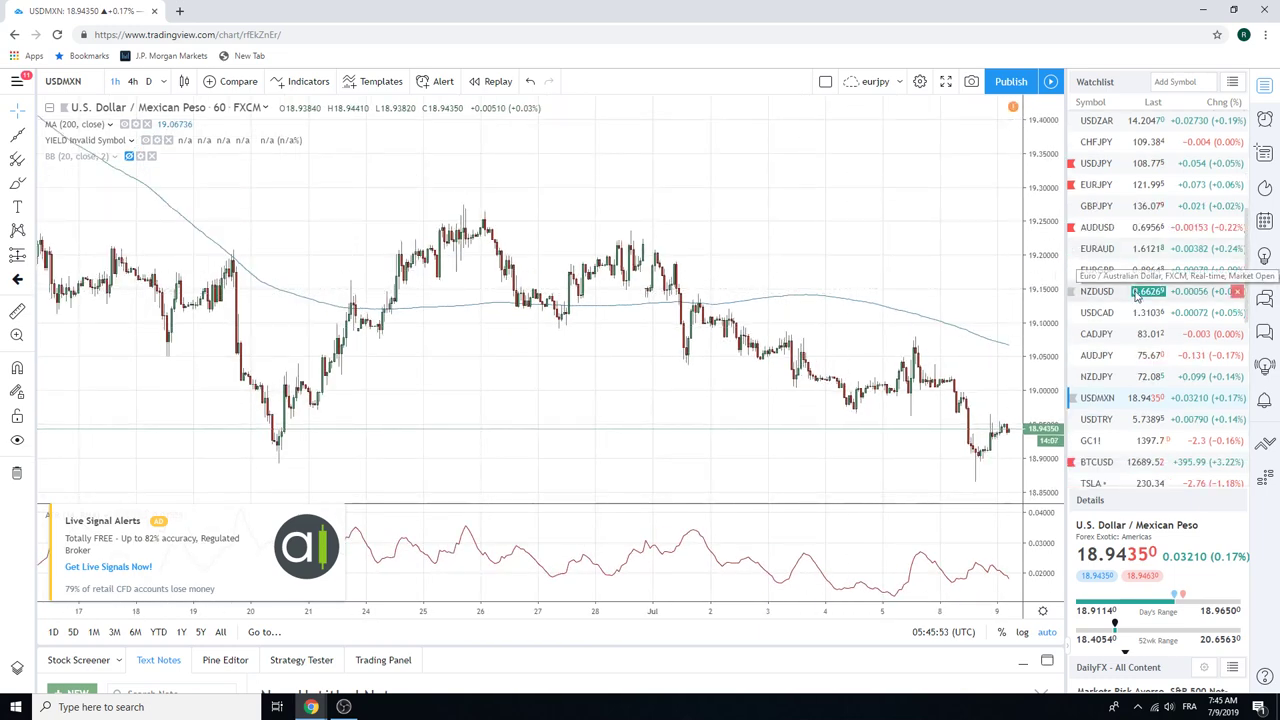
{"action": "scroll", "coordinate": [1150, 320], "scroll_direction": "up", "scroll_amount": 4}
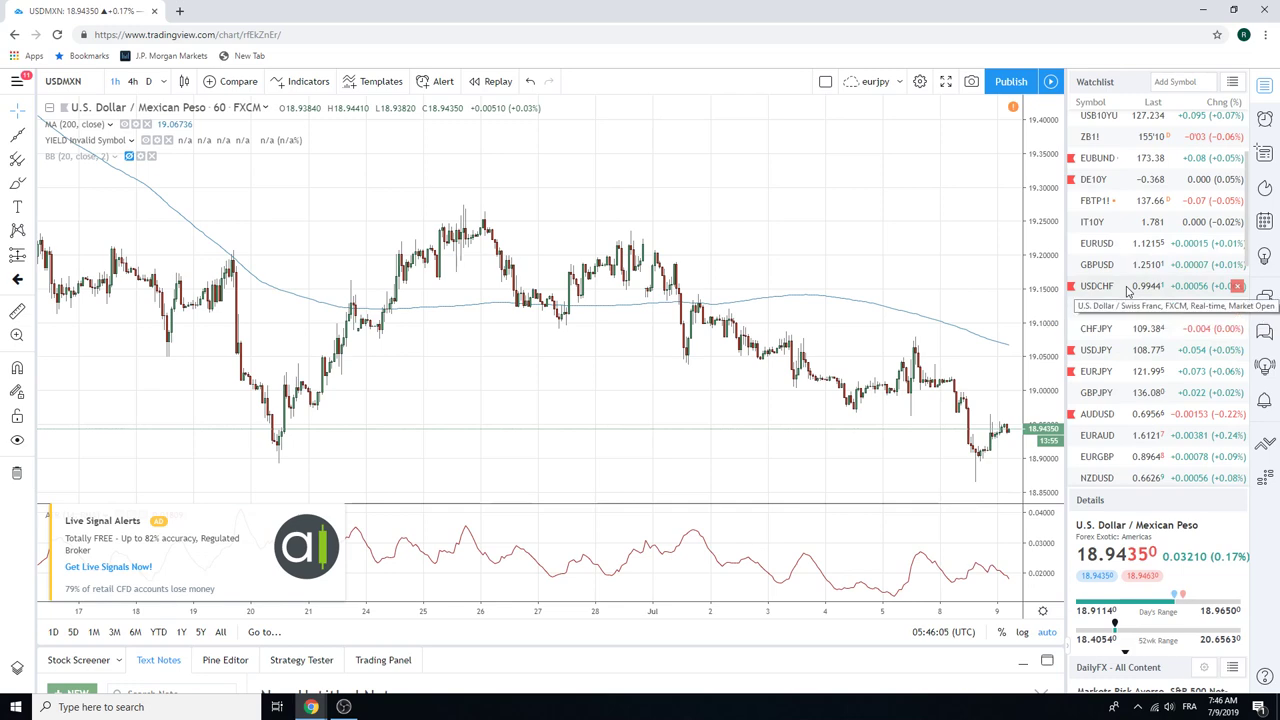
{"action": "scroll", "coordinate": [1129, 297], "scroll_direction": "up", "scroll_amount": 1}
{"action": "scroll", "coordinate": [1125, 290], "scroll_direction": "up", "scroll_amount": 2}
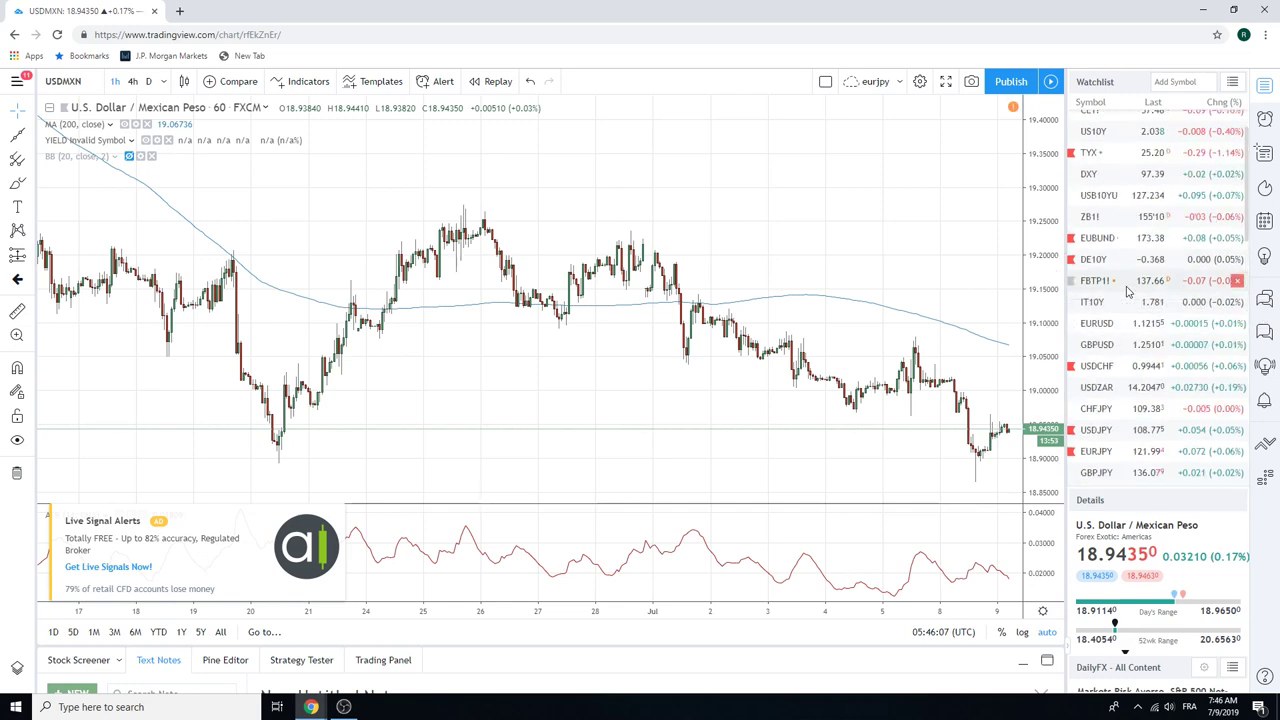
View the US10Y yield chart, then open ZN1! 10 Year T-Note futures from lower in the watchlist.
{"action": "left_click", "coordinate": [1100, 140]}
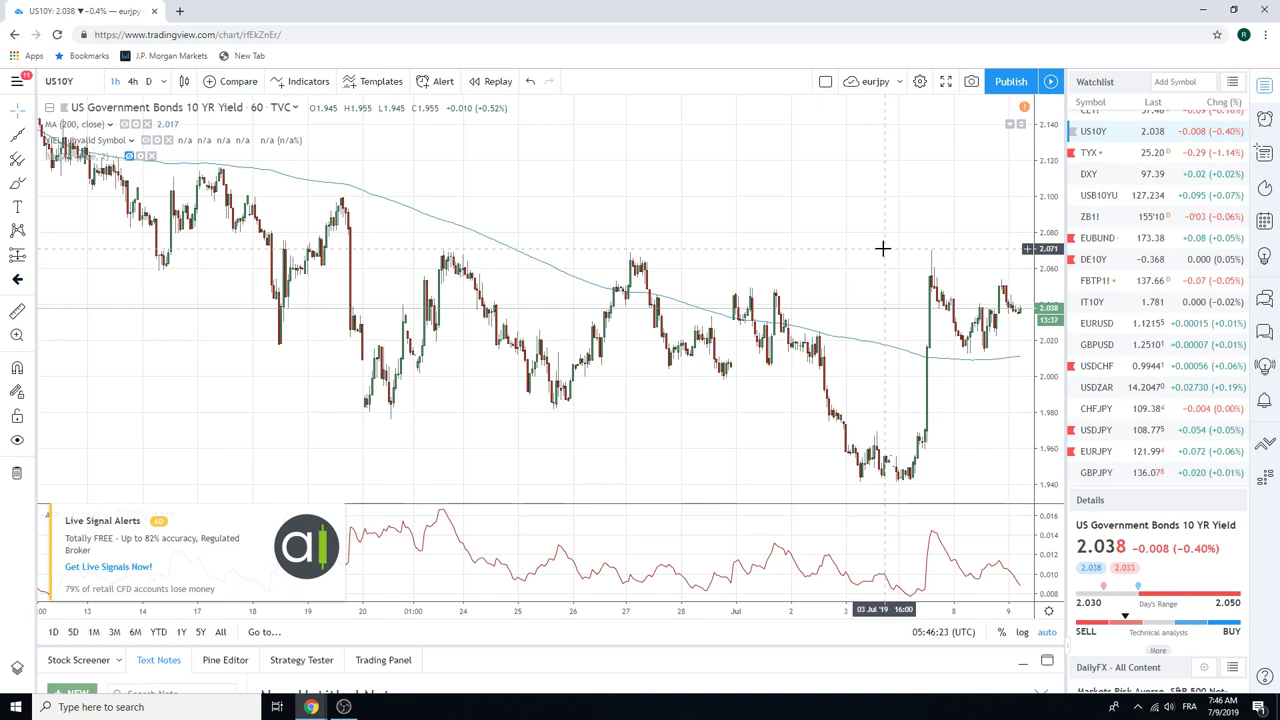
{"action": "scroll", "coordinate": [1168, 280], "scroll_direction": "down", "scroll_amount": 3}
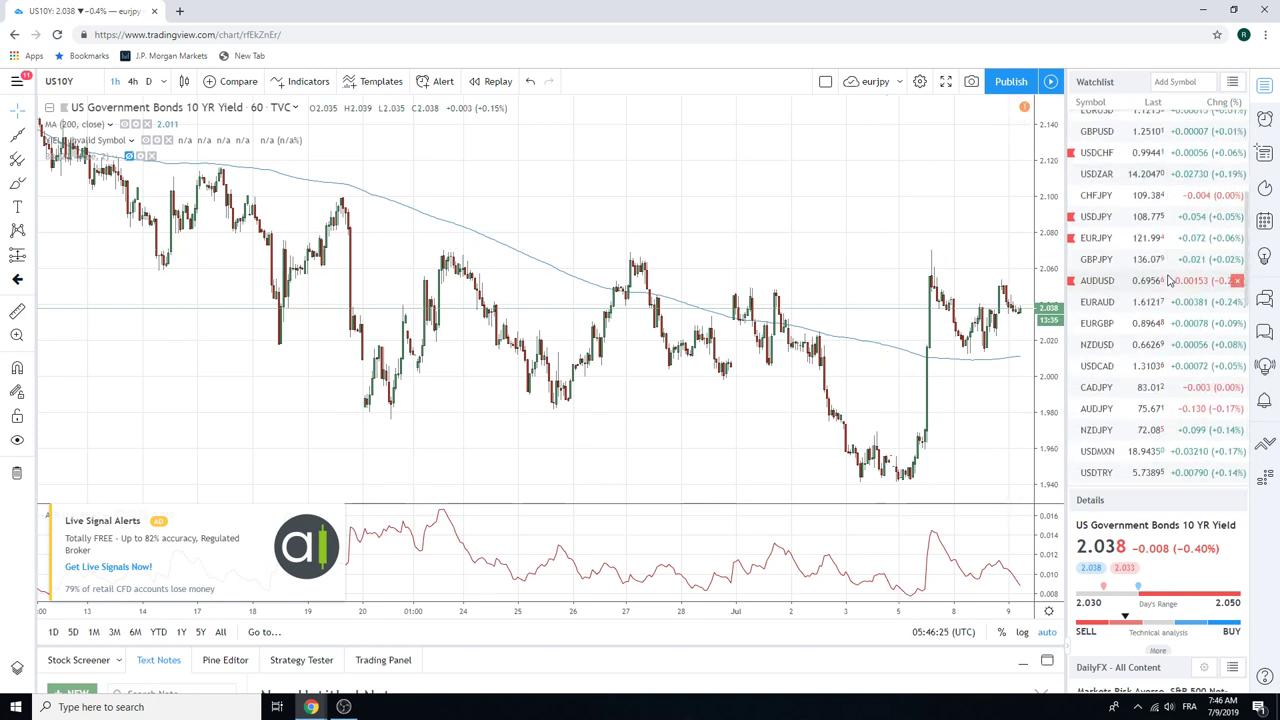
{"action": "scroll", "coordinate": [1168, 280], "scroll_direction": "down", "scroll_amount": 6}
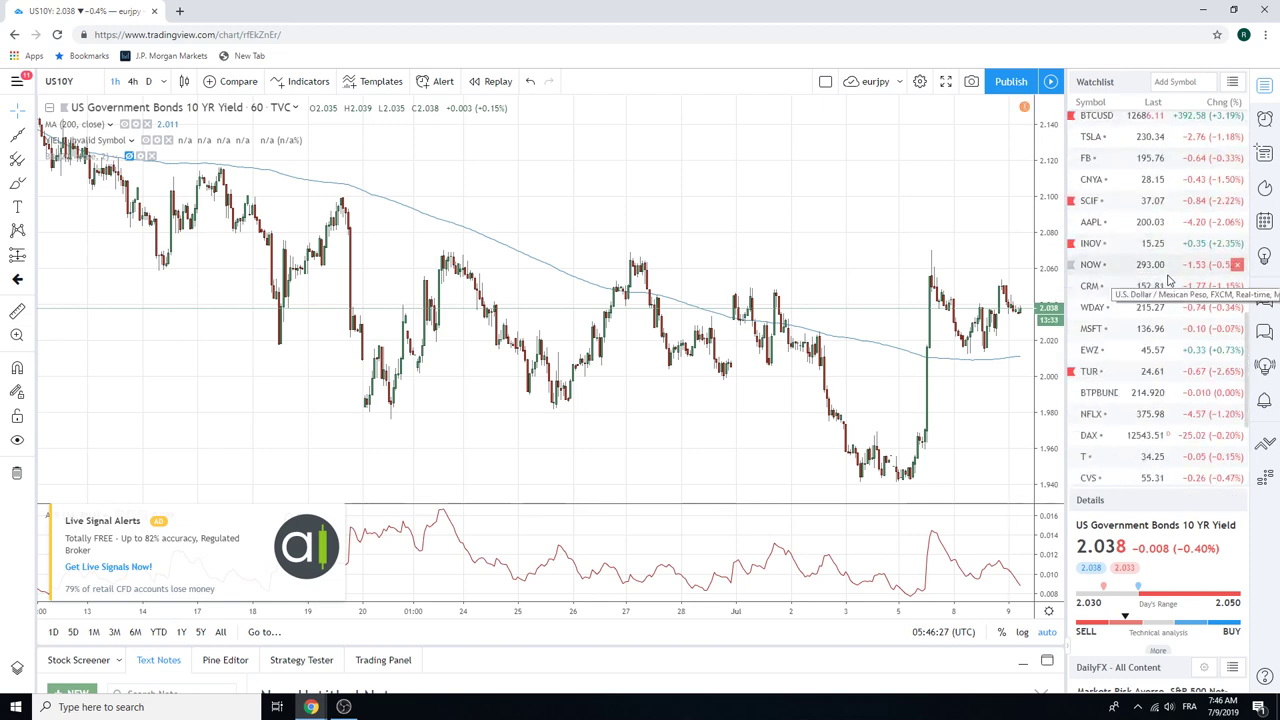
{"action": "scroll", "coordinate": [1168, 285], "scroll_direction": "down", "scroll_amount": 2}
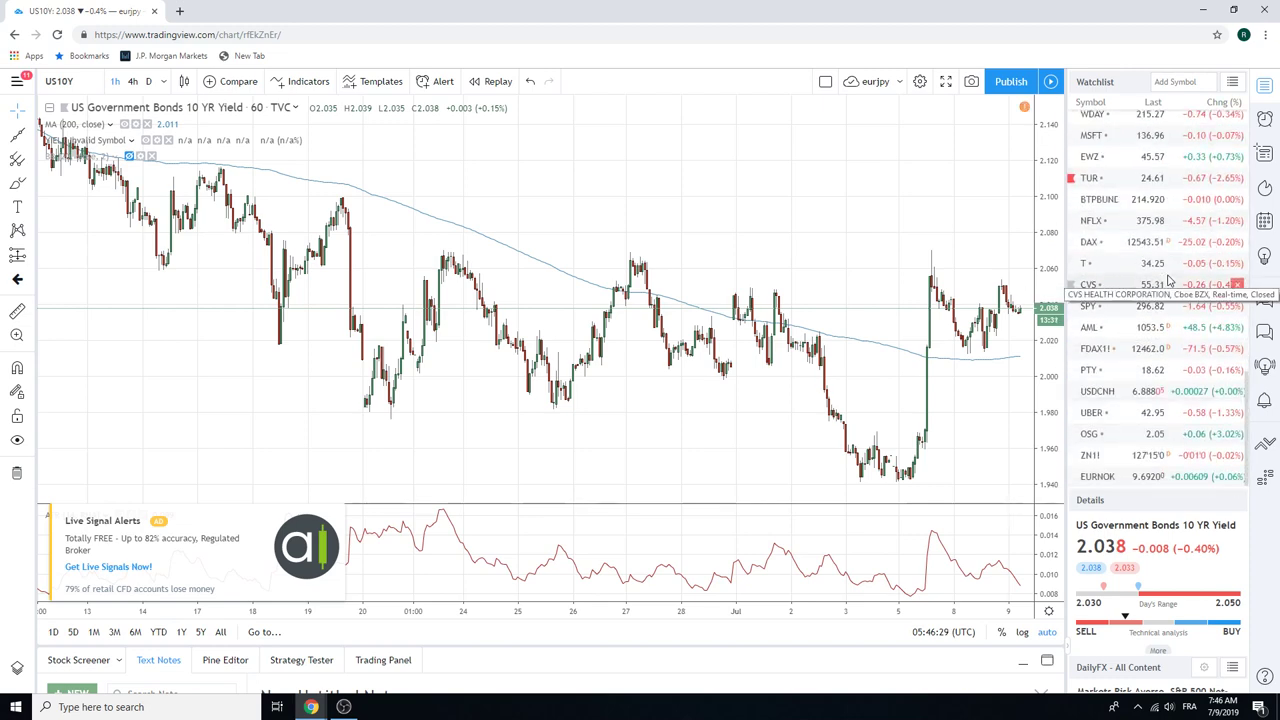
{"action": "left_click", "coordinate": [1163, 462]}
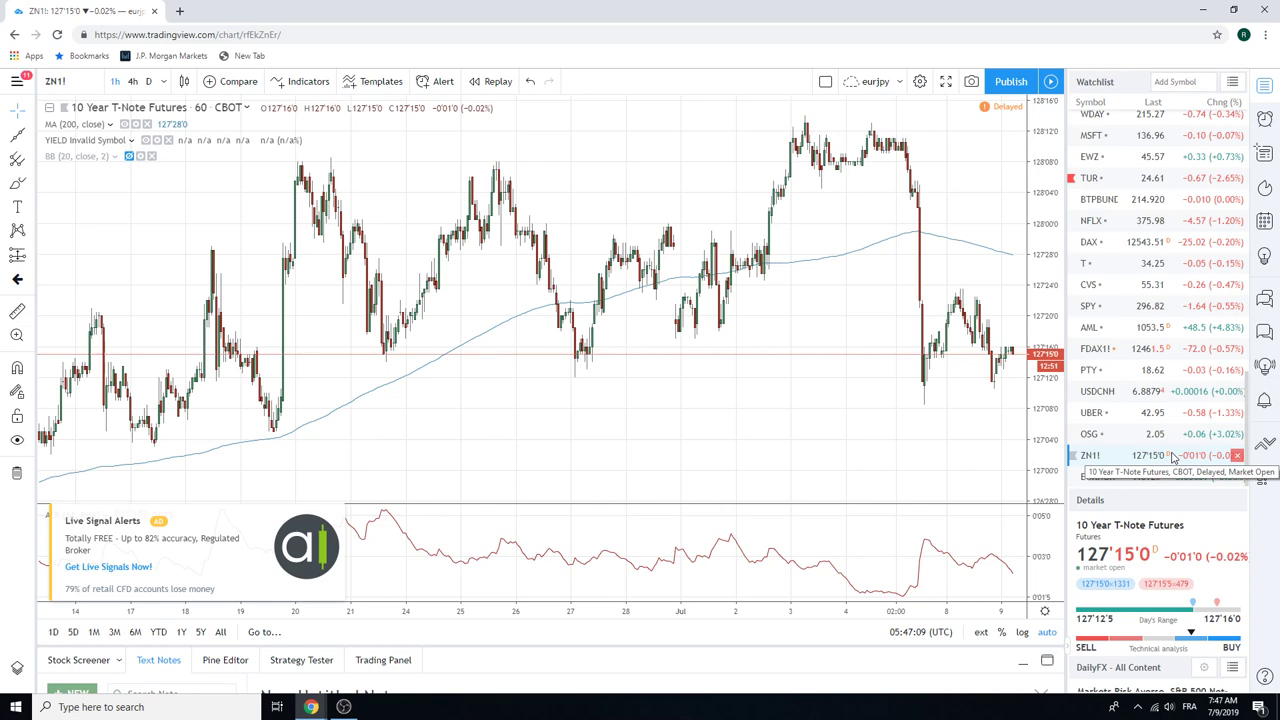
Adjust the ZN1! chart zoom to cover roughly Jun 12 through Jul 8.
{"action": "scroll", "coordinate": [780, 271], "scroll_direction": "down", "scroll_amount": 3}
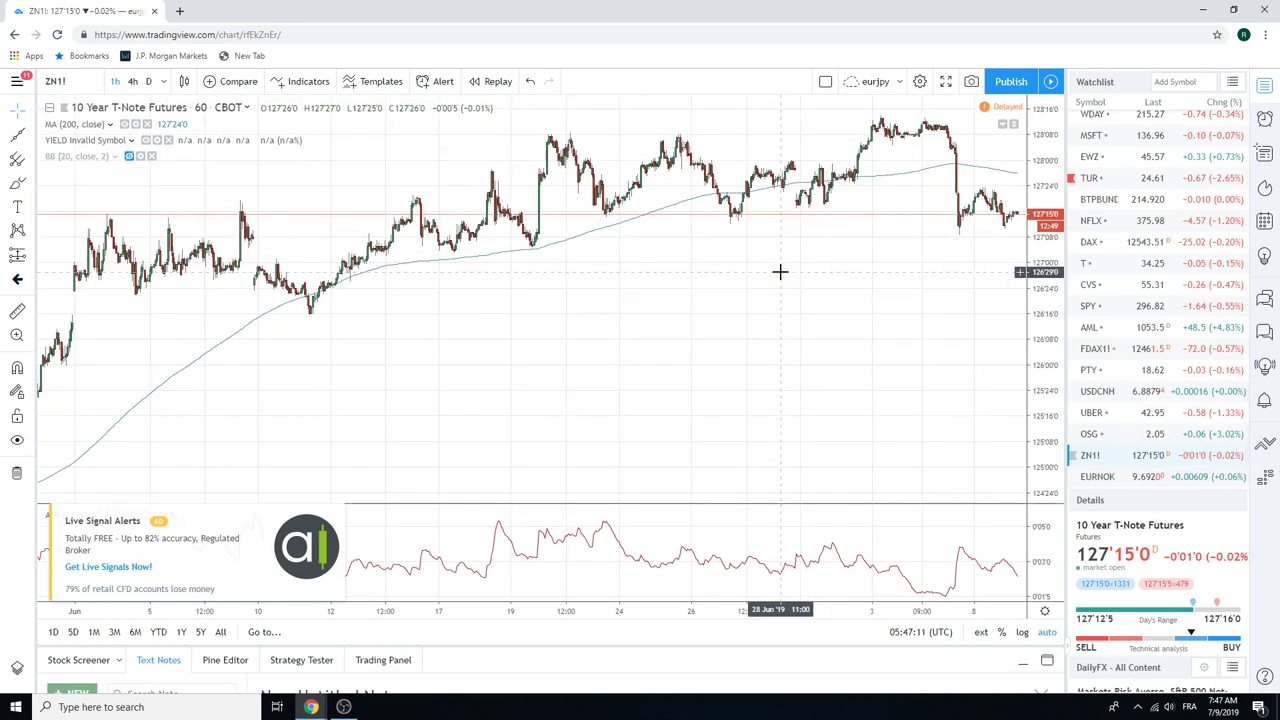
{"action": "scroll", "coordinate": [763, 296], "scroll_direction": "up", "scroll_amount": 3}
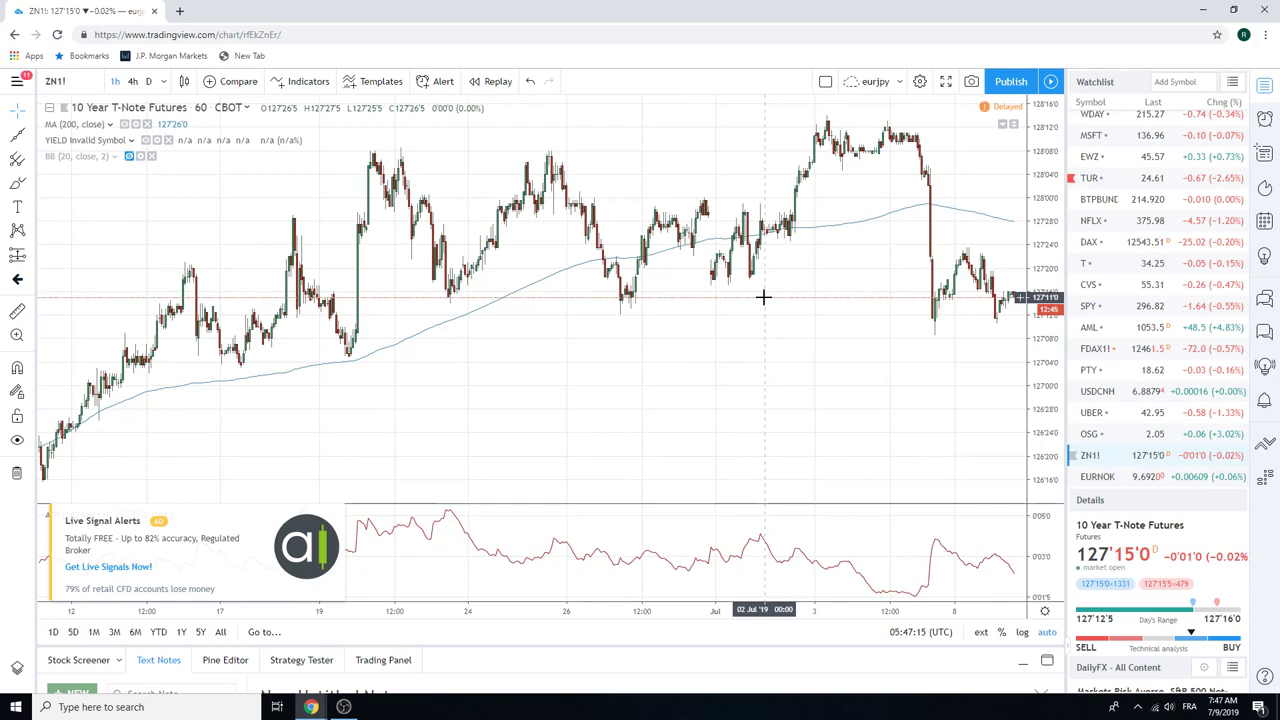
{"action": "scroll", "coordinate": [1119, 328], "scroll_direction": "up", "scroll_amount": 4}
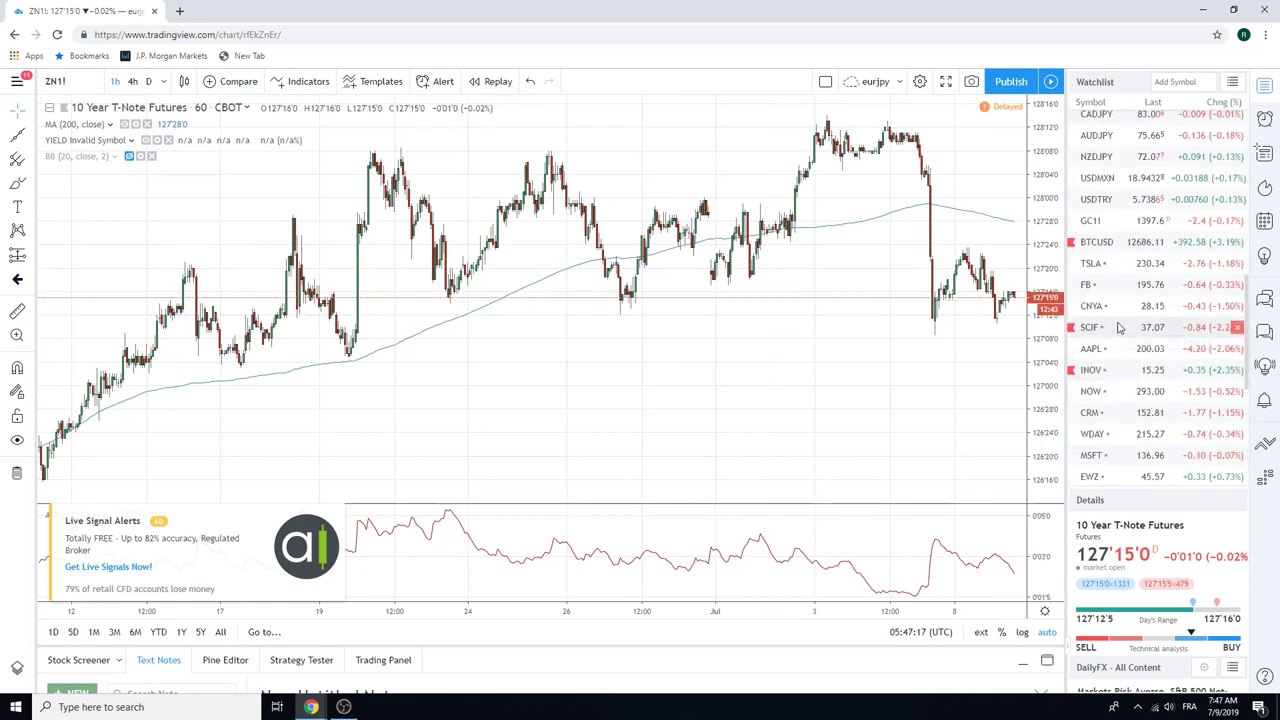
{"action": "scroll", "coordinate": [1119, 328], "scroll_direction": "up", "scroll_amount": 5}
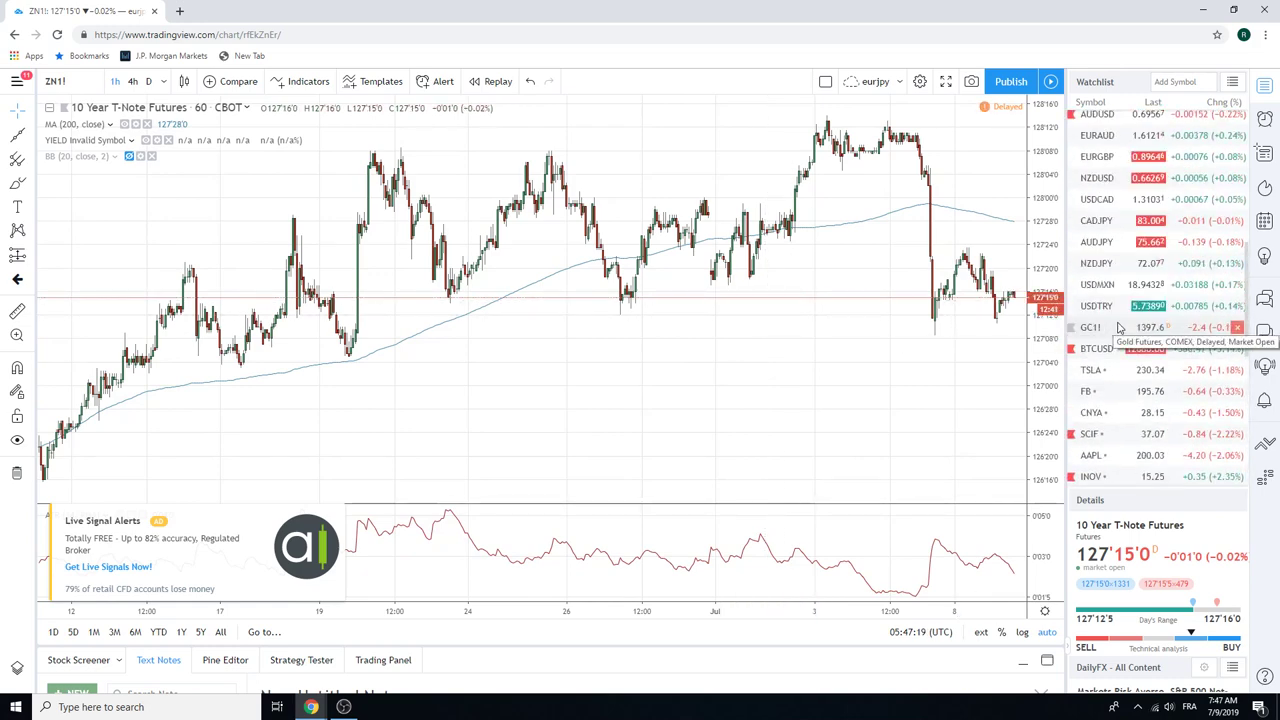